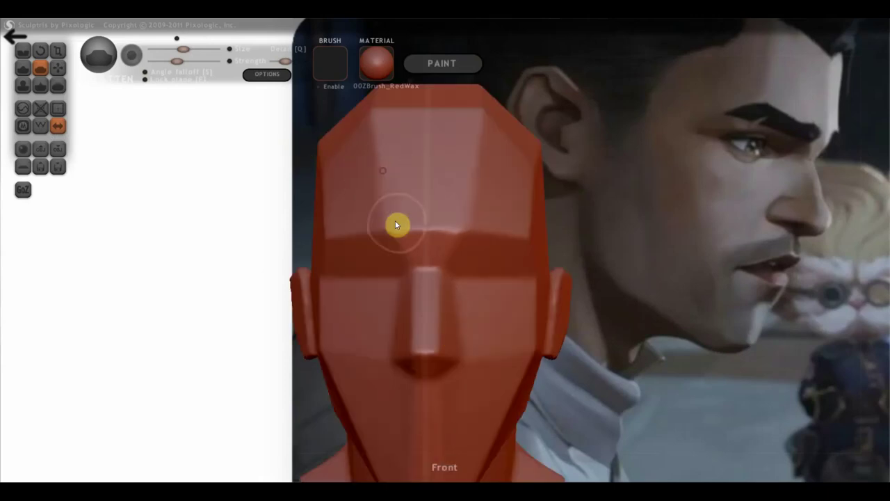
# - Orbit and zoom around the blocky red-wax head to inspect its front, sides and back
pyautogui.moveTo(429, 206)
pyautogui.mouseDown(button='right')
pyautogui.moveTo(453, 180)
pyautogui.moveTo(487, 239)
pyautogui.mouseUp(button='right')
pyautogui.scroll(2, 487, 239)
pyautogui.moveTo(433, 321); pyautogui.dragTo(500, 303, button='right')
pyautogui.scroll(3, 452, 300)
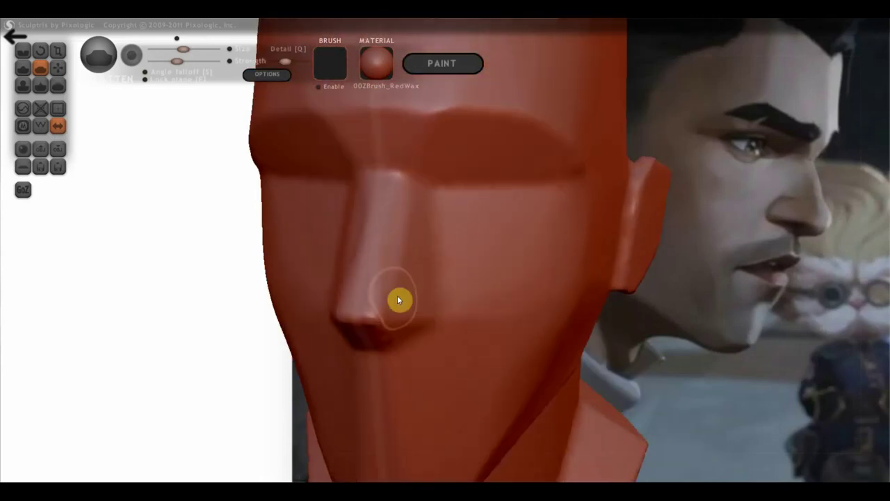
pyautogui.moveTo(398, 299)
pyautogui.mouseDown(button='right')
pyautogui.moveTo(429, 202)
pyautogui.moveTo(326, 171)
pyautogui.moveTo(360, 270)
pyautogui.moveTo(313, 228)
pyautogui.moveTo(465, 250)
pyautogui.moveTo(303, 292)
pyautogui.mouseUp(button='right')
pyautogui.moveTo(457, 219); pyautogui.dragTo(360, 364, button='right')
pyautogui.scroll(-2, 360, 364)
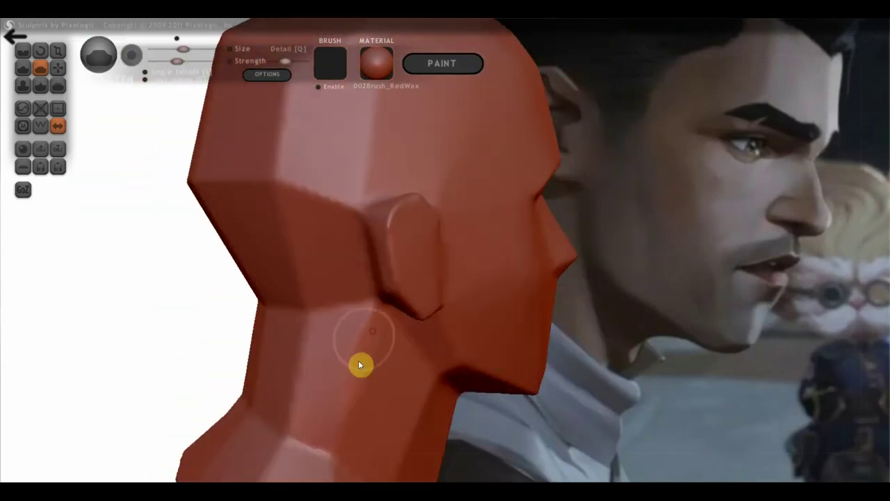
pyautogui.moveTo(290, 161)
pyautogui.mouseDown(button='right')
pyautogui.moveTo(282, 201)
pyautogui.moveTo(399, 153)
pyautogui.moveTo(429, 249)
pyautogui.moveTo(410, 181)
pyautogui.mouseUp(button='right')
pyautogui.moveTo(398, 299)
pyautogui.mouseDown(button='right')
pyautogui.moveTo(460, 292)
pyautogui.moveTo(423, 316)
pyautogui.moveTo(459, 371)
pyautogui.moveTo(427, 294)
pyautogui.moveTo(367, 350)
pyautogui.moveTo(490, 290)
pyautogui.mouseUp(button='right')
pyautogui.moveTo(475, 252)
pyautogui.mouseDown(button='right')
pyautogui.moveTo(410, 272)
pyautogui.moveTo(481, 255)
pyautogui.mouseUp(button='right')
# - Take the Draw brush, adjust its size, then change to the Crease brush
pyautogui.press('d')
pyautogui.scroll(1, 146, 78)
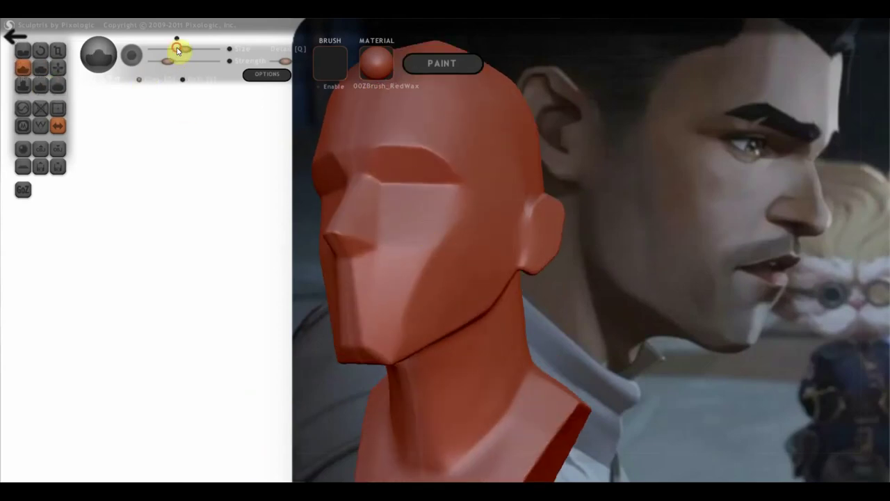
pyautogui.moveTo(431, 230); pyautogui.dragTo(467, 211, button='right')
pyautogui.press('c')
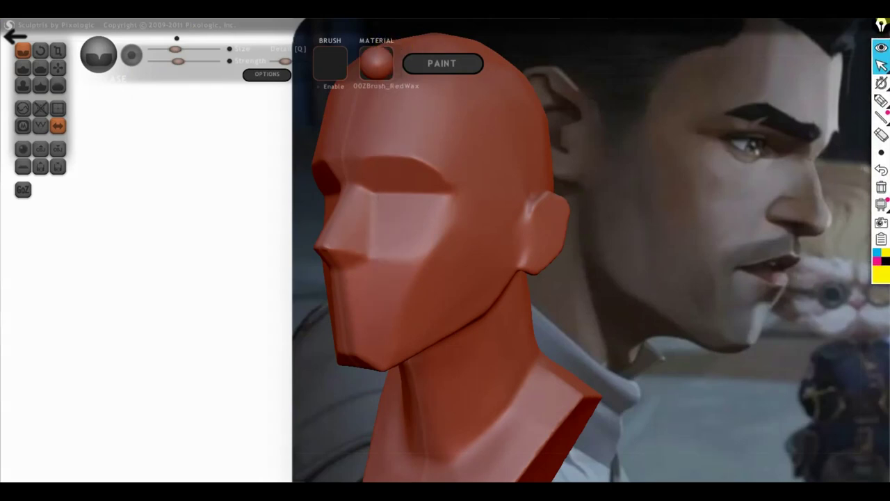
pyautogui.scroll(-3, 610, 280)
pyautogui.click(881, 103)
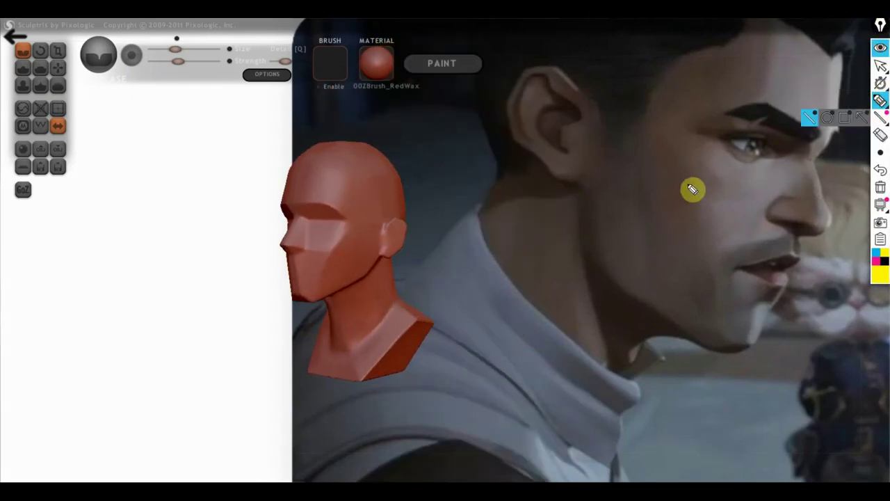
pyautogui.moveTo(688, 137); pyautogui.dragTo(764, 184)
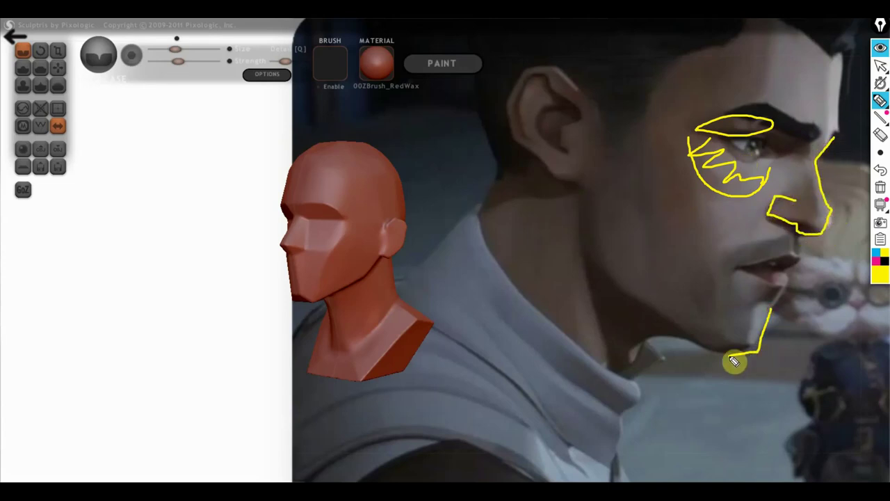
pyautogui.moveTo(735, 360); pyautogui.dragTo(600, 271)
pyautogui.moveTo(685, 201); pyautogui.dragTo(692, 305)
pyautogui.moveTo(605, 180); pyautogui.dragTo(654, 294)
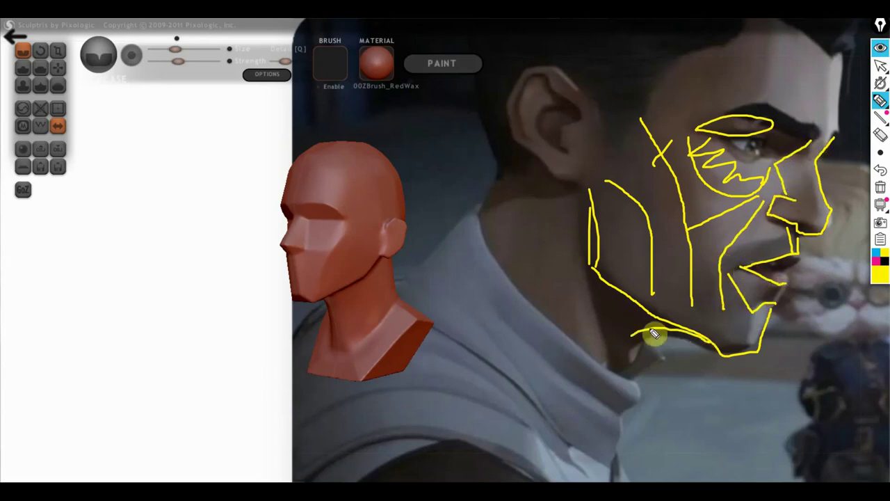
pyautogui.moveTo(563, 71); pyautogui.dragTo(580, 183)
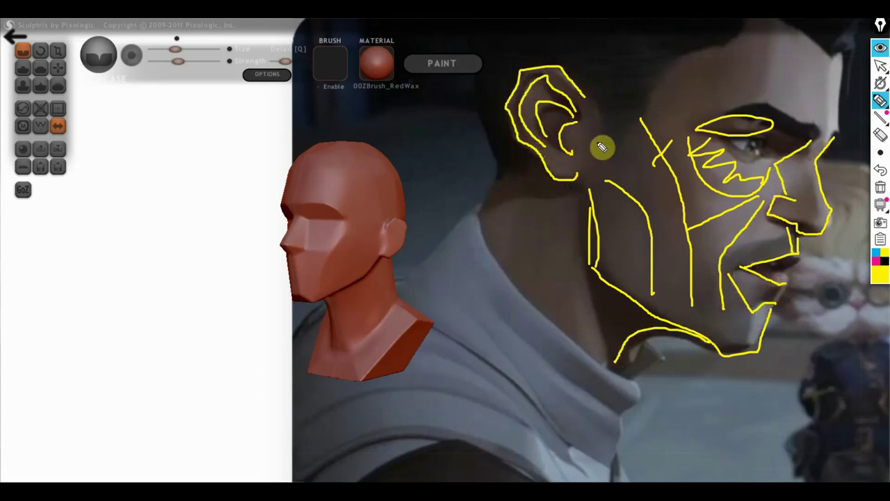
pyautogui.moveTo(596, 91); pyautogui.dragTo(770, 21)
pyautogui.hotkey('ctrl', 'shift', 'c')
pyautogui.press('Escape')
pyautogui.moveTo(455, 296); pyautogui.dragTo(770, 259)
# - Turn the head toward the front and take the Move brush at a larger size
pyautogui.scroll(3, 770, 259)
pyautogui.moveTo(786, 311)
pyautogui.mouseDown()
pyautogui.moveTo(756, 317)
pyautogui.moveTo(731, 348)
pyautogui.moveTo(782, 301)
pyautogui.moveTo(655, 331)
pyautogui.moveTo(524, 330)
pyautogui.moveTo(395, 202)
pyautogui.mouseUp()
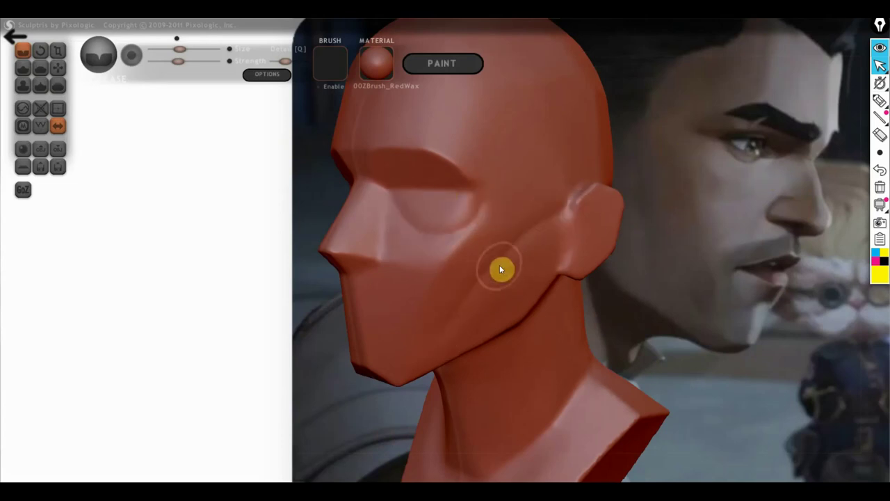
pyautogui.moveTo(500, 265)
pyautogui.mouseDown()
pyautogui.moveTo(418, 261)
pyautogui.moveTo(389, 271)
pyautogui.moveTo(392, 313)
pyautogui.moveTo(420, 338)
pyautogui.moveTo(441, 260)
pyautogui.moveTo(483, 246)
pyautogui.mouseUp()
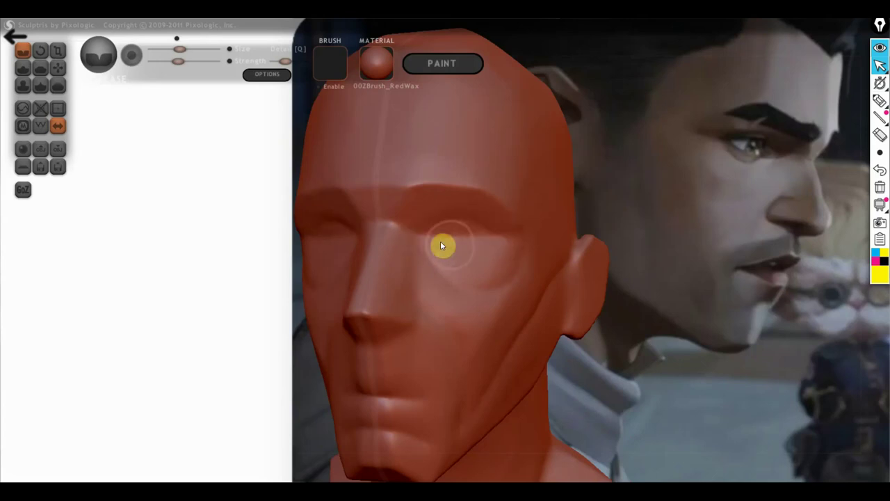
pyautogui.click(57, 68)
pyautogui.moveTo(180, 49); pyautogui.dragTo(190, 50)
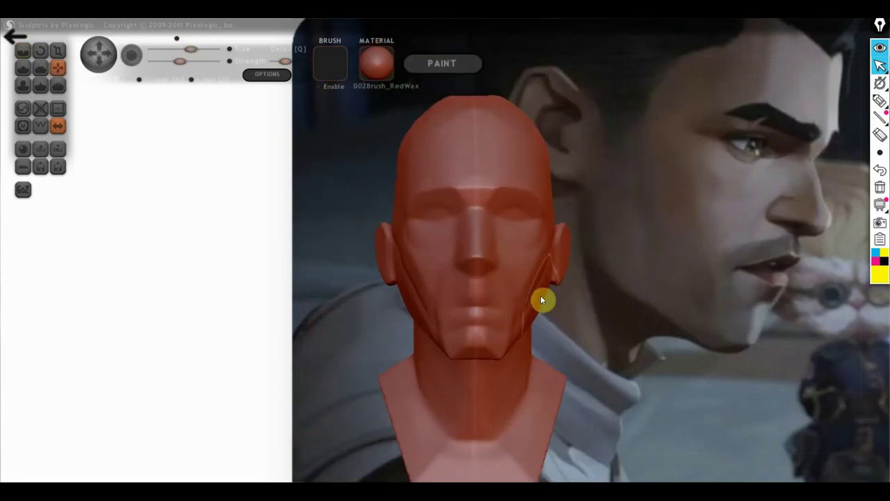
# - Shape the cheek planes with the Move brush from side and tilted three-quarter views
pyautogui.moveTo(541, 299)
pyautogui.mouseDown()
pyautogui.moveTo(460, 320)
pyautogui.moveTo(439, 314)
pyautogui.mouseUp()
pyautogui.scroll(2, 468, 330)
pyautogui.scroll(5, 353, 294)
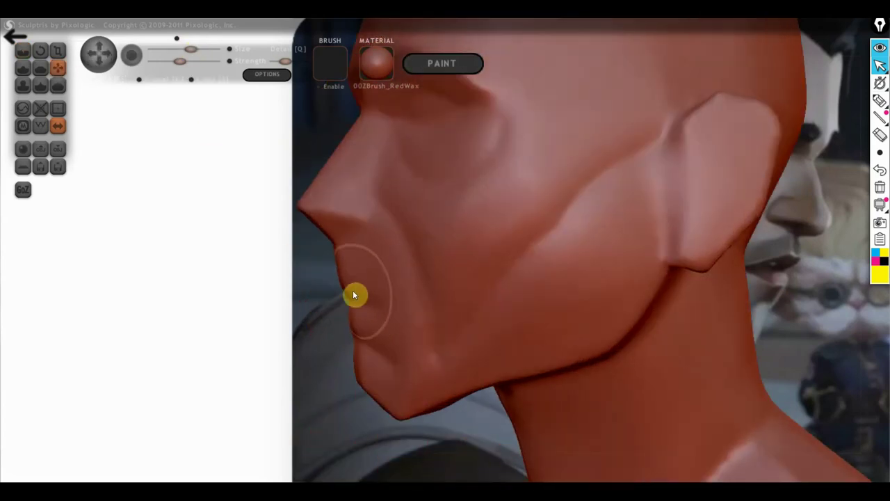
pyautogui.scroll(-3, 353, 295)
pyautogui.moveTo(352, 295)
pyautogui.mouseDown()
pyautogui.moveTo(472, 306)
pyautogui.moveTo(491, 227)
pyautogui.mouseUp()
pyautogui.scroll(2, 491, 227)
pyautogui.moveTo(444, 165)
pyautogui.mouseDown()
pyautogui.moveTo(631, 248)
pyautogui.moveTo(533, 216)
pyautogui.moveTo(705, 174)
pyautogui.mouseUp()
# - Sculpt a softer nose and eye sockets with the Draw brush, checking profile and front
pyautogui.click(23, 68)
pyautogui.scroll(2, 595, 281)
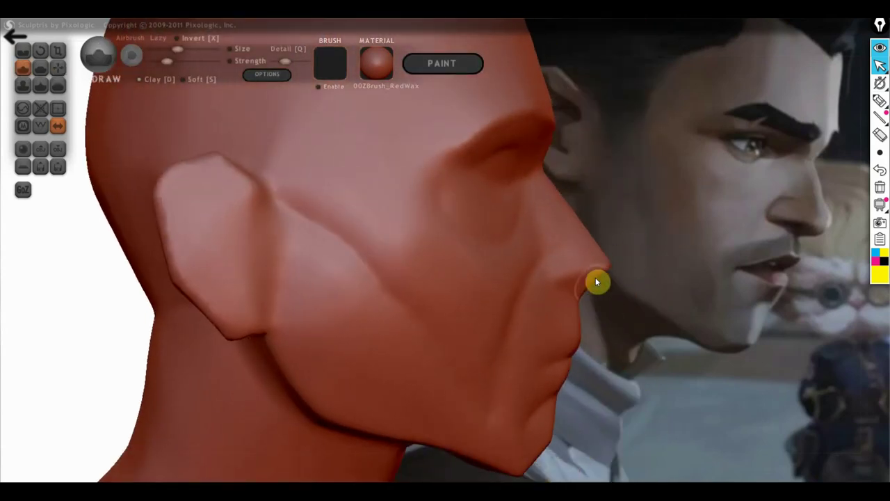
pyautogui.moveTo(596, 282)
pyautogui.mouseDown()
pyautogui.moveTo(453, 288)
pyautogui.moveTo(565, 259)
pyautogui.mouseUp()
pyautogui.moveTo(528, 265)
pyautogui.mouseDown(button='right')
pyautogui.moveTo(542, 267)
pyautogui.moveTo(502, 281)
pyautogui.mouseUp(button='right')
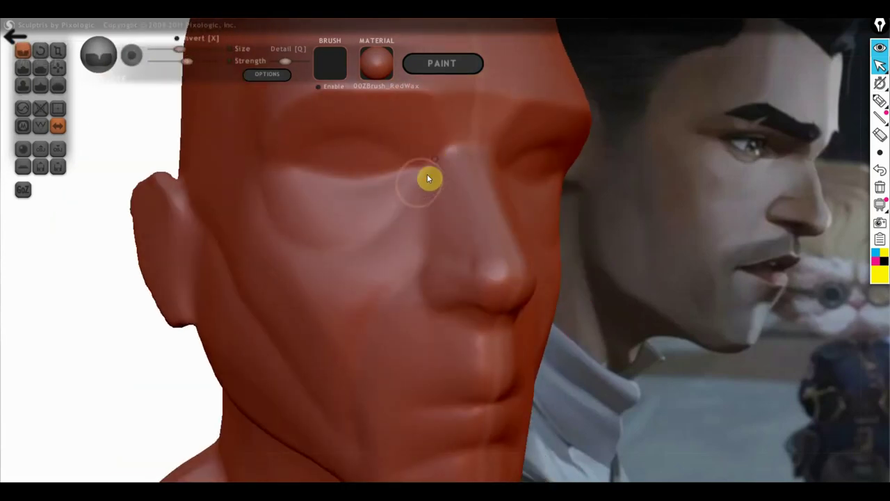
pyautogui.moveTo(402, 201)
pyautogui.mouseDown(button='right')
pyautogui.moveTo(509, 290)
pyautogui.moveTo(435, 213)
pyautogui.moveTo(499, 143)
pyautogui.mouseUp(button='right')
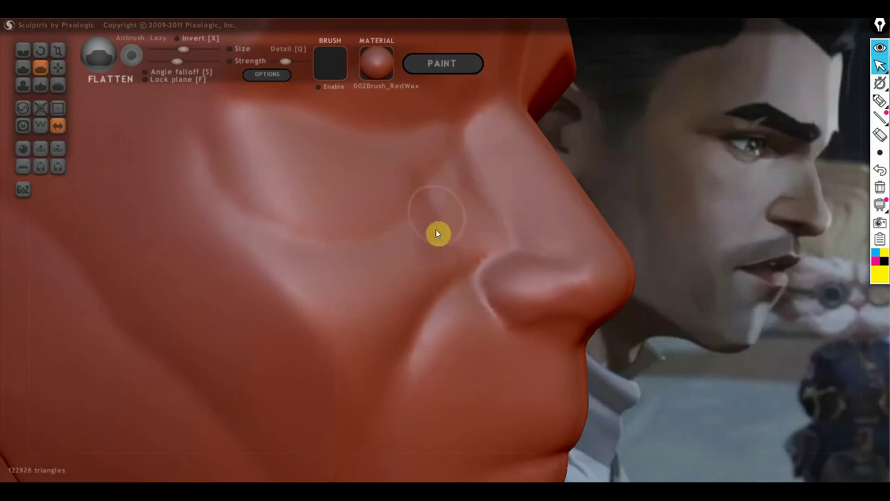
pyautogui.moveTo(398, 247); pyautogui.dragTo(319, 274, button='right')
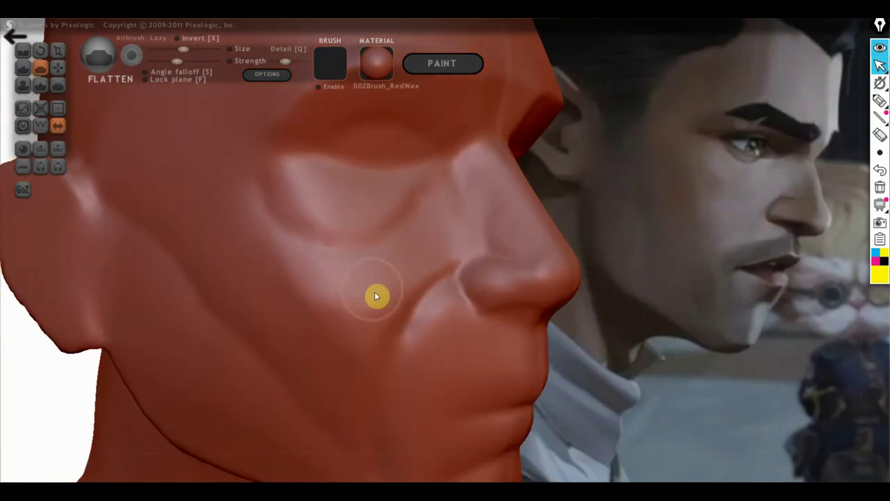
pyautogui.moveTo(337, 357)
pyautogui.mouseDown(button='right')
pyautogui.moveTo(257, 252)
pyautogui.moveTo(342, 272)
pyautogui.moveTo(434, 254)
pyautogui.moveTo(441, 220)
pyautogui.moveTo(536, 225)
pyautogui.moveTo(566, 204)
pyautogui.moveTo(578, 225)
pyautogui.mouseUp(button='right')
pyautogui.press('d')
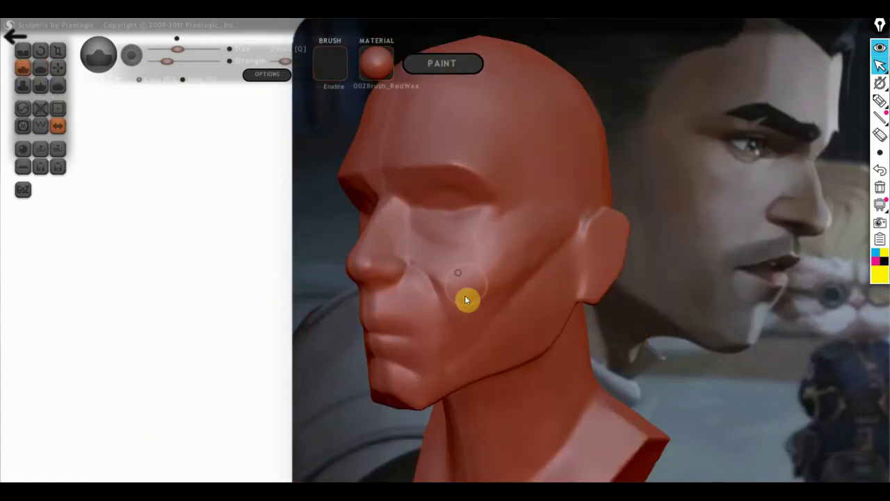
pyautogui.moveTo(470, 357)
pyautogui.mouseDown(button='right')
pyautogui.moveTo(534, 316)
pyautogui.moveTo(701, 343)
pyautogui.mouseUp(button='right')
pyautogui.scroll(3, 516, 342)
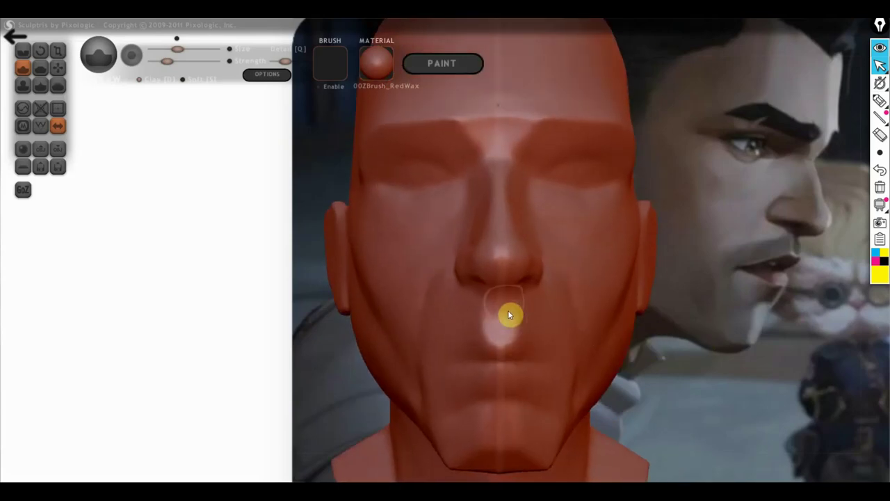
# - Bring the head to an exact front view and check the back of the head
pyautogui.moveTo(508, 315)
pyautogui.mouseDown(button='right')
pyautogui.moveTo(499, 350)
pyautogui.moveTo(517, 346)
pyautogui.moveTo(385, 366)
pyautogui.moveTo(472, 367)
pyautogui.moveTo(362, 331)
pyautogui.moveTo(391, 312)
pyautogui.moveTo(522, 334)
pyautogui.moveTo(381, 322)
pyautogui.moveTo(347, 280)
pyautogui.moveTo(318, 338)
pyautogui.mouseUp(button='right')
pyautogui.scroll(-3, 338, 437)
pyautogui.keyDown('shift'); pyautogui.moveTo(337, 436); pyautogui.dragTo(580, 351, button='right'); pyautogui.keyUp('shift')
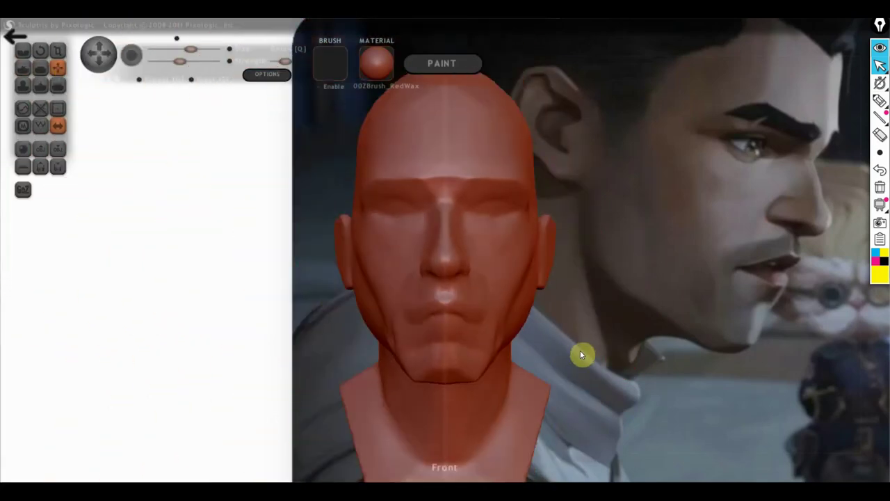
pyautogui.moveTo(411, 180)
pyautogui.mouseDown(button='right')
pyautogui.moveTo(479, 286)
pyautogui.moveTo(373, 288)
pyautogui.moveTo(419, 336)
pyautogui.moveTo(744, 346)
pyautogui.moveTo(411, 328)
pyautogui.moveTo(527, 313)
pyautogui.moveTo(439, 314)
pyautogui.mouseUp(button='right')
pyautogui.scroll(3, 414, 324)
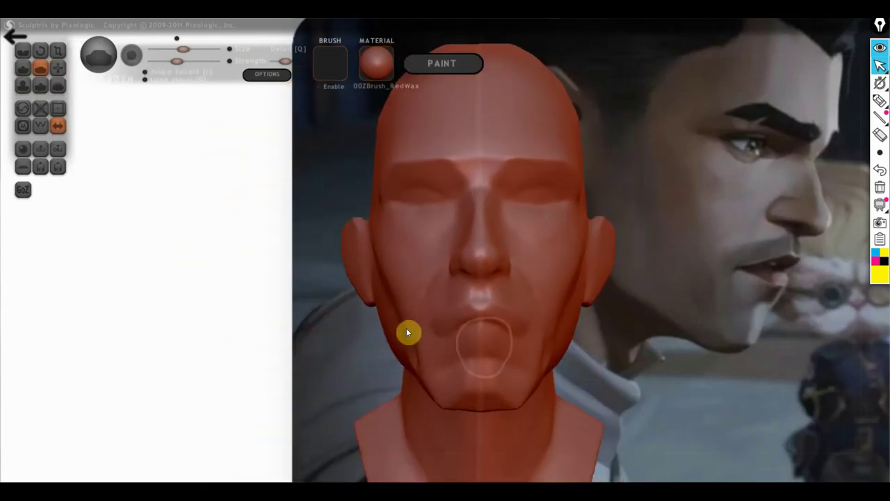
pyautogui.scroll(3, 408, 332)
# - Flatten the mouth area and pull the ear higher with the Grab brush
pyautogui.press('f')
pyautogui.moveTo(548, 364)
pyautogui.mouseDown(button='right')
pyautogui.moveTo(437, 332)
pyautogui.moveTo(445, 265)
pyautogui.moveTo(596, 338)
pyautogui.moveTo(529, 354)
pyautogui.mouseUp(button='right')
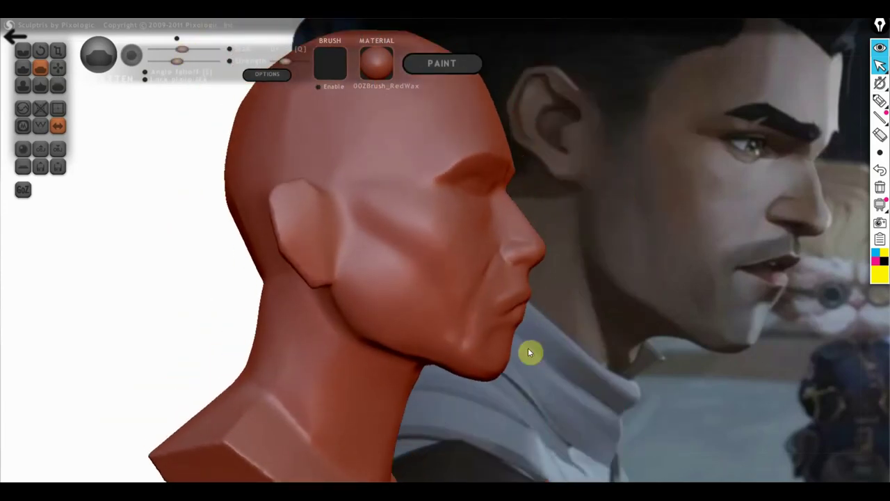
pyautogui.press('g')
pyautogui.moveTo(364, 322); pyautogui.dragTo(317, 249)
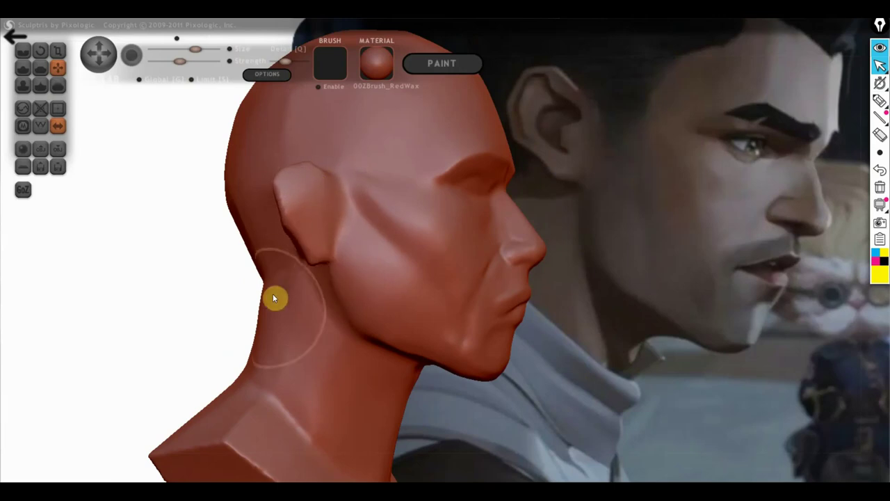
pyautogui.moveTo(332, 276)
pyautogui.mouseDown(button='right')
pyautogui.moveTo(268, 318)
pyautogui.moveTo(505, 327)
pyautogui.moveTo(512, 345)
pyautogui.mouseUp(button='right')
pyautogui.scroll(3, 401, 286)
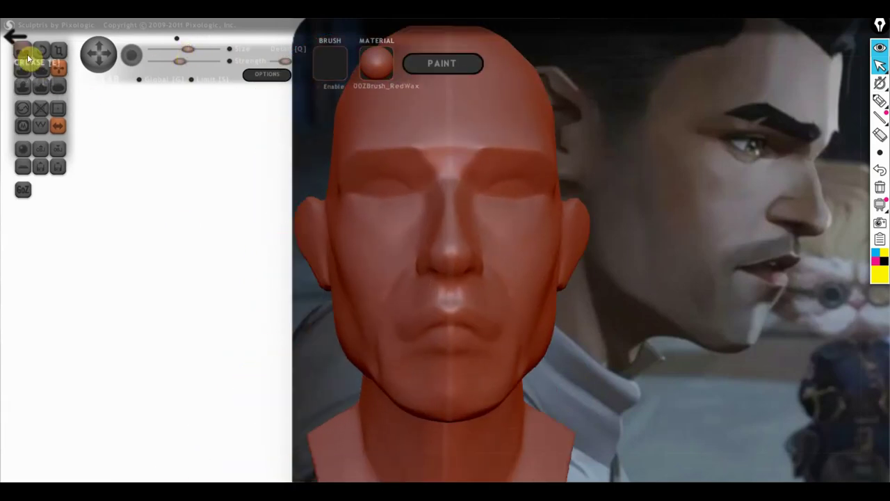
pyautogui.scroll(2, 438, 282)
# - Take the Draw brush and close in on the eye area at an angle
pyautogui.press('c')
pyautogui.moveTo(441, 266)
pyautogui.mouseDown(button='right')
pyautogui.moveTo(540, 273)
pyautogui.moveTo(515, 247)
pyautogui.mouseUp(button='right')
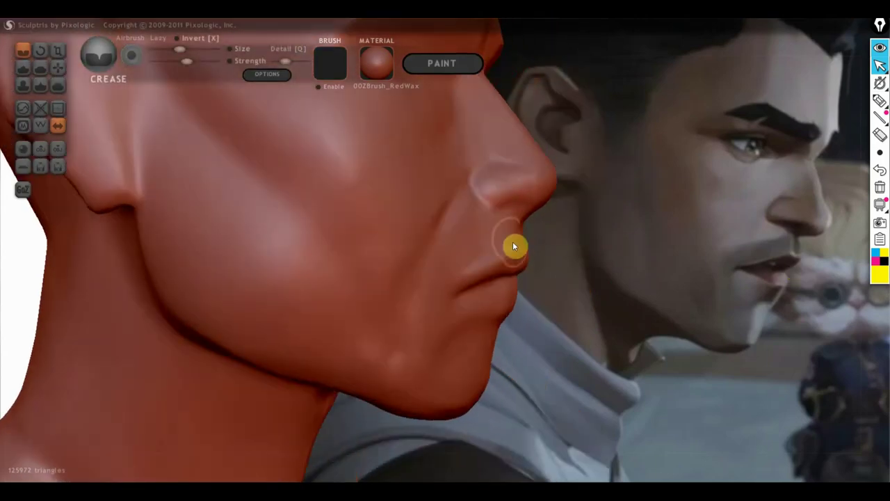
pyautogui.click(58, 67)
pyautogui.moveTo(466, 222); pyautogui.dragTo(370, 205, button='right')
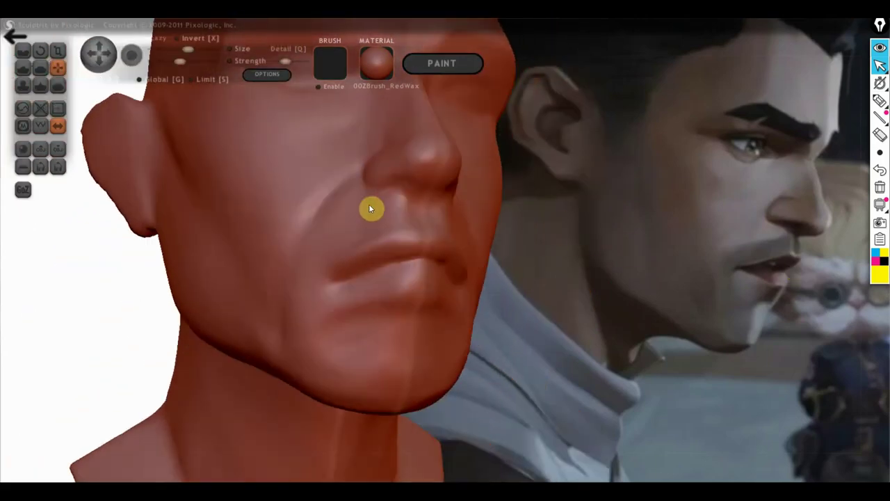
pyautogui.click(23, 67)
pyautogui.moveTo(146, 76)
pyautogui.mouseDown(button='right')
pyautogui.moveTo(406, 248)
pyautogui.moveTo(432, 244)
pyautogui.moveTo(427, 368)
pyautogui.mouseUp(button='right')
pyautogui.scroll(2, 427, 368)
# - Build up eyelid bulges around the eye sockets, checking from below and the front
pyautogui.moveTo(431, 254); pyautogui.dragTo(486, 256)
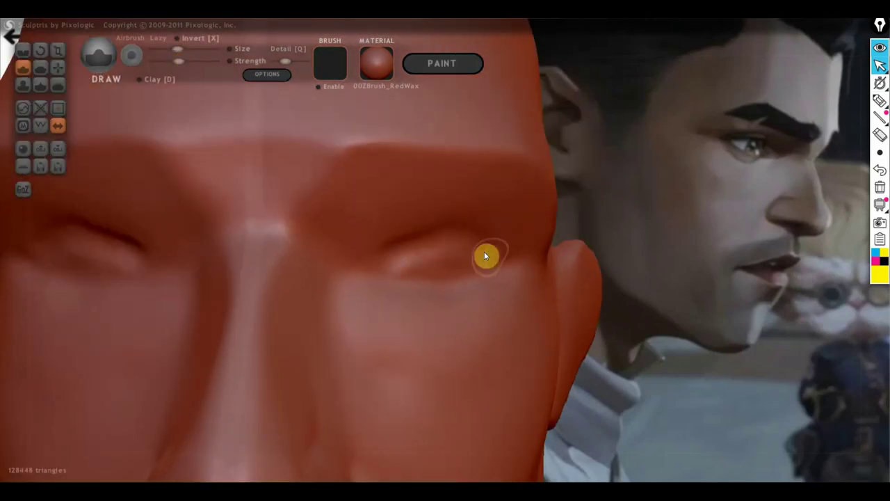
pyautogui.scroll(-2, 486, 249)
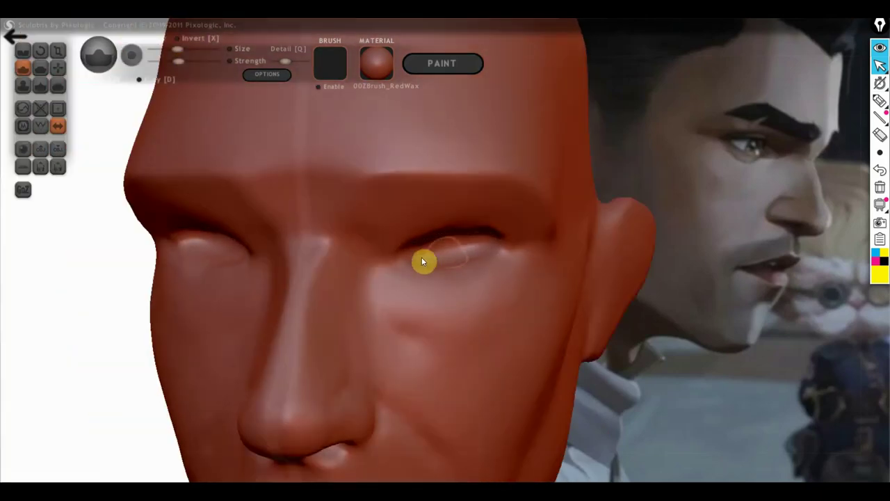
pyautogui.moveTo(422, 258); pyautogui.dragTo(487, 282, button='right')
pyautogui.moveTo(413, 287)
pyautogui.mouseDown(button='right')
pyautogui.moveTo(470, 261)
pyautogui.moveTo(435, 287)
pyautogui.moveTo(491, 188)
pyautogui.mouseUp(button='right')
pyautogui.scroll(1, 471, 262)
pyautogui.scroll(-1, 451, 255)
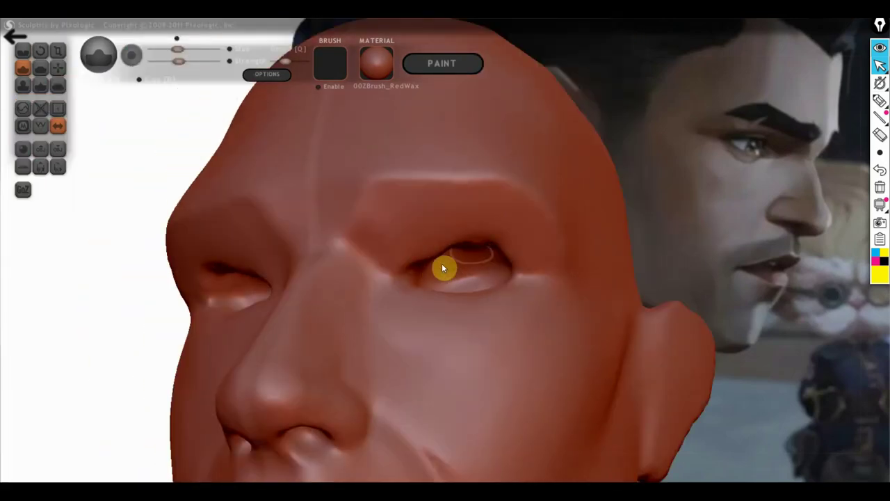
pyautogui.moveTo(441, 269)
pyautogui.mouseDown(button='right')
pyautogui.moveTo(512, 318)
pyautogui.moveTo(501, 306)
pyautogui.mouseUp(button='right')
# - Pull the eye and jaw areas into shape with the Grab tool from three-quarter views
pyautogui.click(61, 73)
pyautogui.scroll(1, 534, 249)
pyautogui.scroll(2, 505, 260)
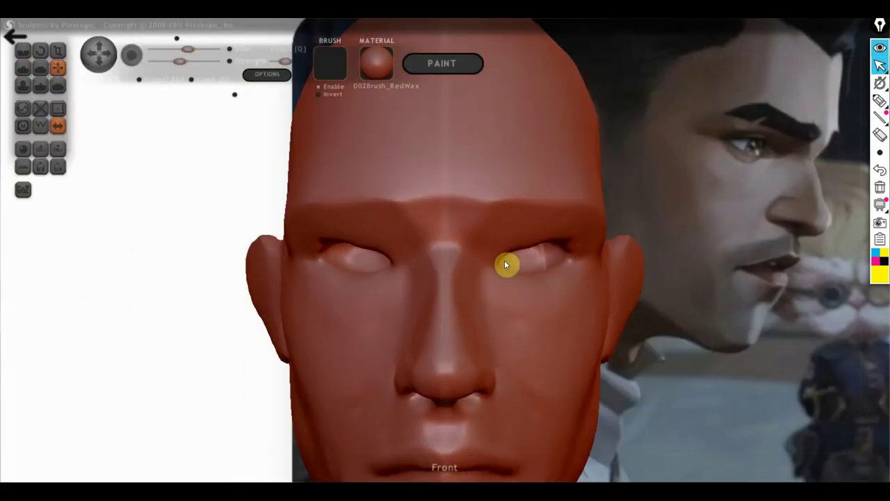
pyautogui.moveTo(504, 260)
pyautogui.mouseDown(button='right')
pyautogui.moveTo(475, 278)
pyautogui.moveTo(417, 280)
pyautogui.moveTo(422, 268)
pyautogui.moveTo(317, 201)
pyautogui.moveTo(502, 280)
pyautogui.mouseUp(button='right')
pyautogui.moveTo(377, 274)
pyautogui.mouseDown(button='right')
pyautogui.moveTo(436, 299)
pyautogui.moveTo(437, 264)
pyautogui.moveTo(551, 177)
pyautogui.mouseUp(button='right')
pyautogui.press('i')
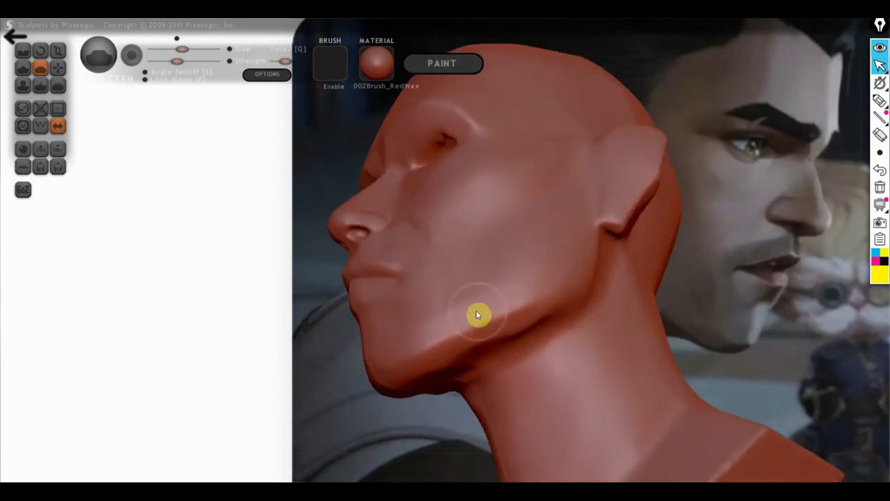
# - Carve a crease into the forehead, then check it from the crown, side and below
pyautogui.keyDown('shift'); pyautogui.moveTo(477, 314); pyautogui.dragTo(615, 343, button='right'); pyautogui.keyUp('shift')
pyautogui.scroll(3, 298, 239)
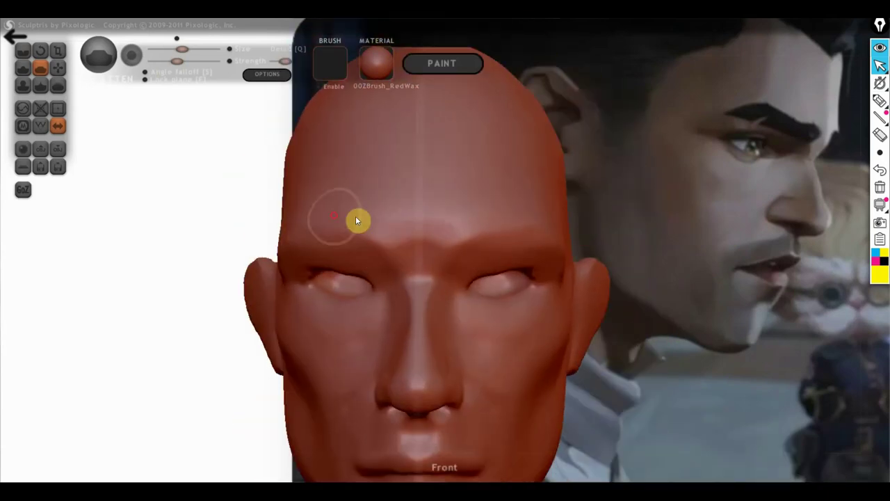
pyautogui.moveTo(355, 216)
pyautogui.mouseDown(button='right')
pyautogui.moveTo(462, 200)
pyautogui.moveTo(292, 139)
pyautogui.mouseUp(button='right')
pyautogui.click(23, 64)
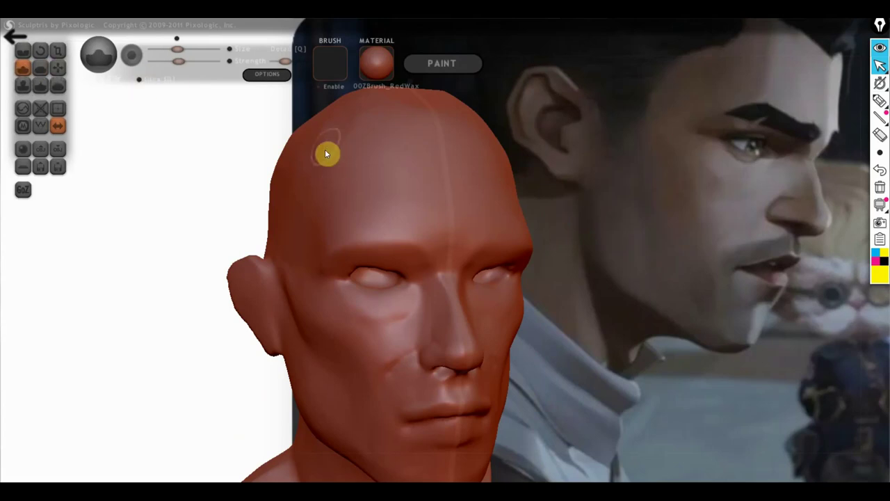
pyautogui.moveTo(328, 153); pyautogui.dragTo(367, 203)
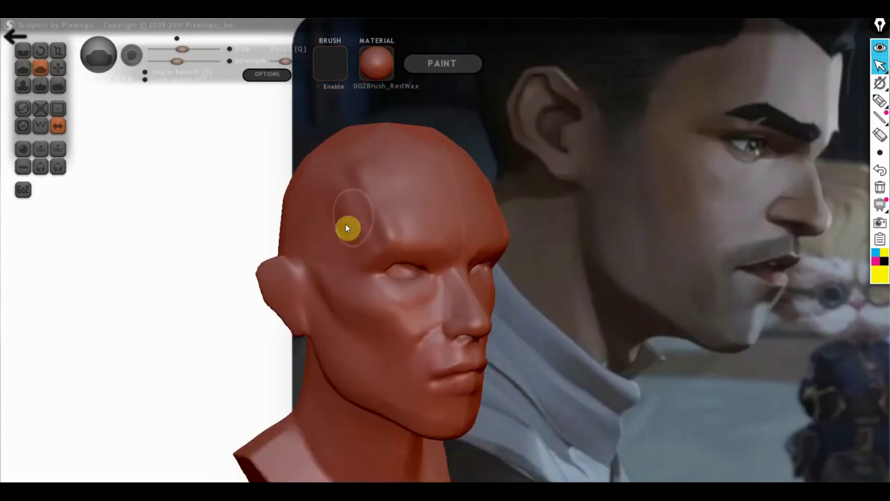
pyautogui.moveTo(410, 169); pyautogui.dragTo(411, 125, button='right')
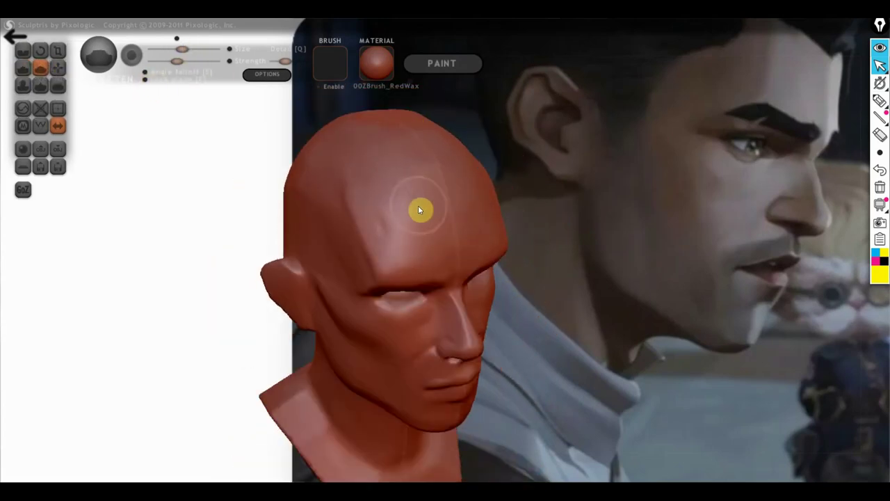
pyautogui.moveTo(420, 209); pyautogui.dragTo(431, 239, button='right')
pyautogui.moveTo(362, 270)
pyautogui.mouseDown(button='right')
pyautogui.moveTo(397, 302)
pyautogui.moveTo(329, 357)
pyautogui.mouseUp(button='right')
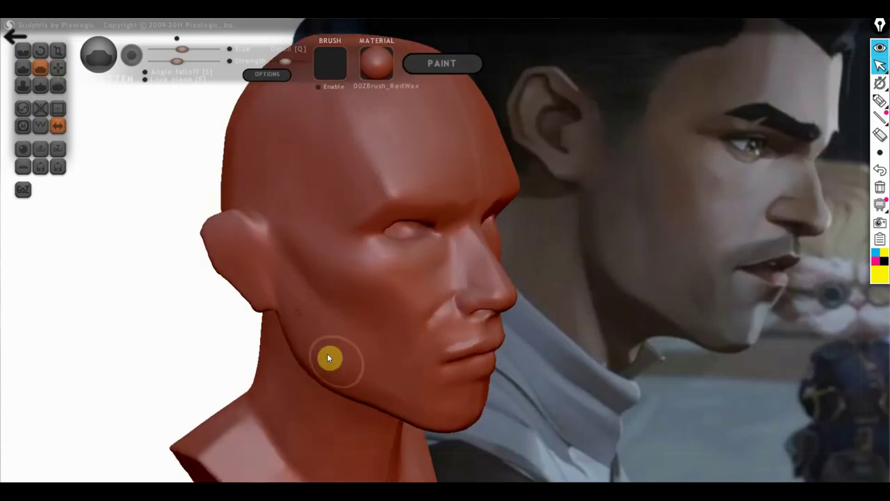
pyautogui.moveTo(382, 377); pyautogui.dragTo(397, 295, button='right')
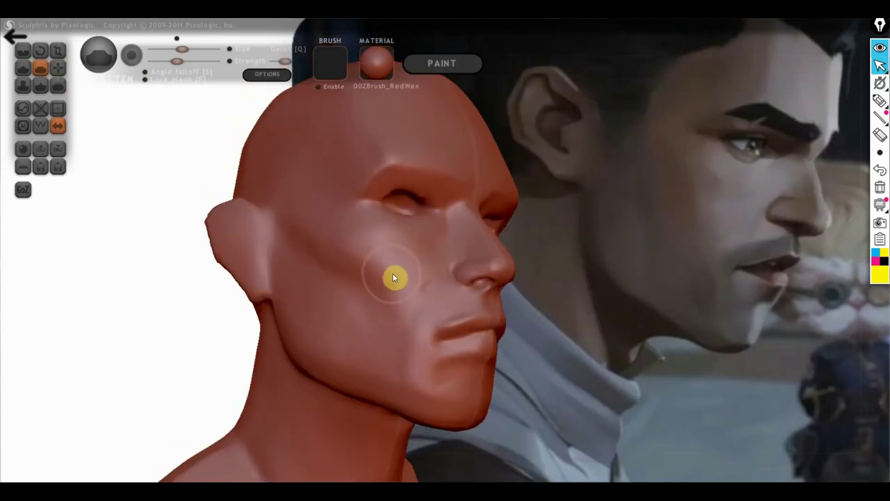
# - Use a top-right panel control and the Ctrl+Shift+C and Ctrl+Shift+A shortcuts while refining the brow
pyautogui.click(880, 101)
pyautogui.moveTo(285, 214); pyautogui.dragTo(404, 360)
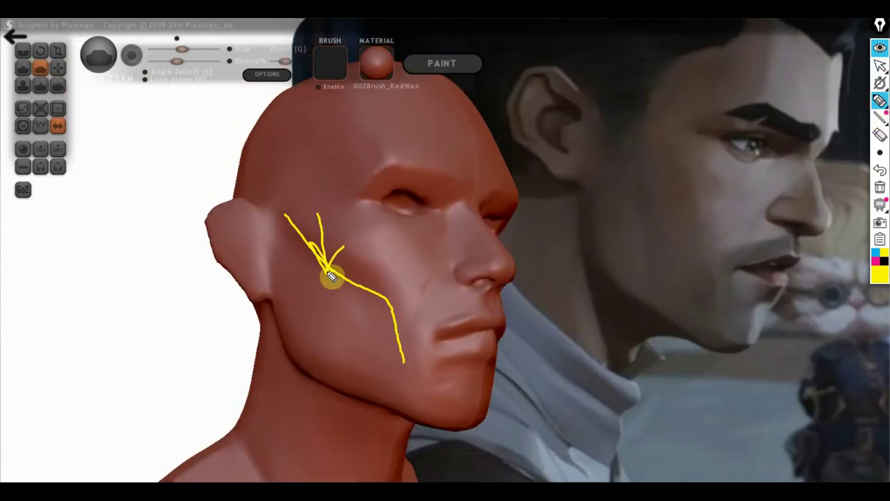
pyautogui.hotkey('ctrl', 'shift', 'c')
pyautogui.hotkey('ctrl', 'shift', 'a')
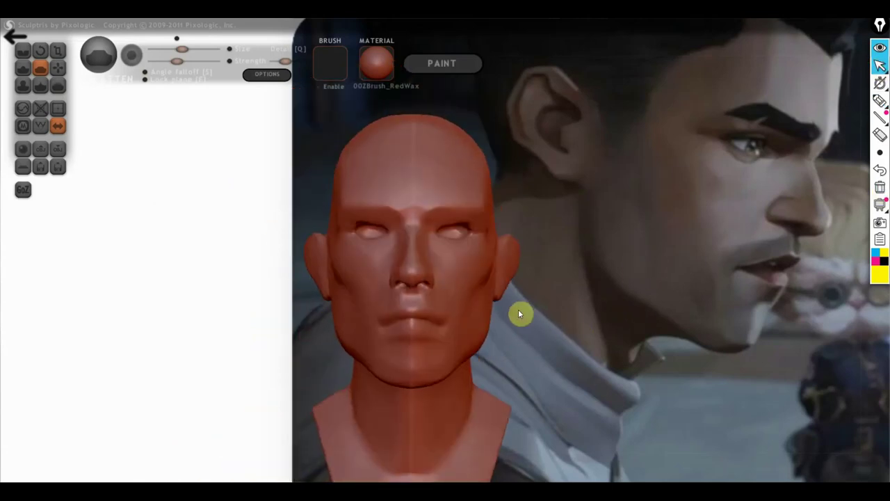
pyautogui.moveTo(518, 315); pyautogui.dragTo(556, 336, button='right')
pyautogui.scroll(5, 556, 336)
pyautogui.scroll(5, 278, 239)
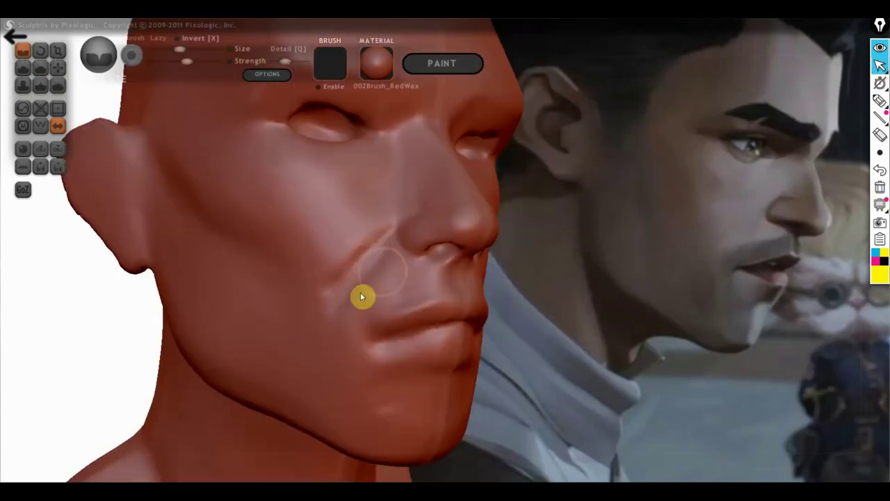
# - Turn the face to the front and zoom in on the lips
pyautogui.moveTo(358, 348)
pyautogui.mouseDown(button='right')
pyautogui.moveTo(453, 360)
pyautogui.moveTo(356, 398)
pyautogui.mouseUp(button='right')
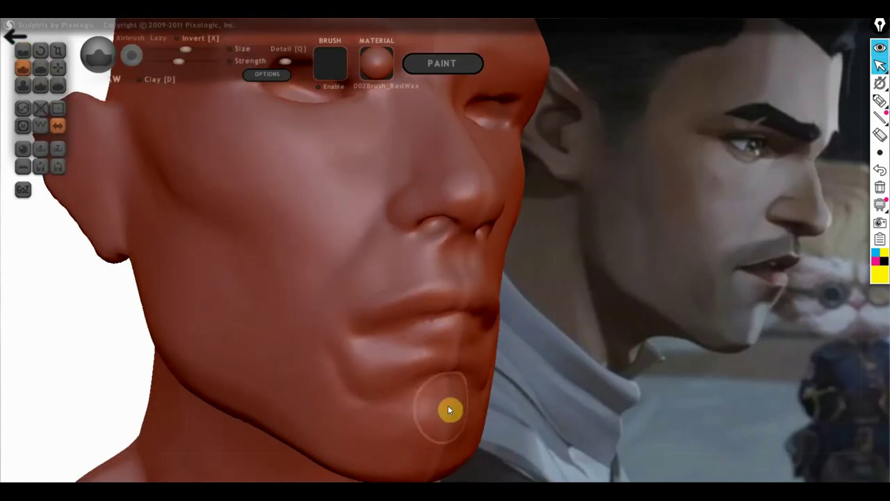
pyautogui.scroll(-3, 422, 409)
pyautogui.moveTo(448, 410)
pyautogui.mouseDown(button='right')
pyautogui.moveTo(423, 409)
pyautogui.moveTo(448, 366)
pyautogui.moveTo(446, 389)
pyautogui.mouseUp(button='right')
pyautogui.scroll(3, 447, 366)
pyautogui.scroll(3, 410, 375)
pyautogui.scroll(-3, 440, 365)
# - Flatten and redraw the lips, orbiting below and around them to a side profile
pyautogui.click(39, 67)
pyautogui.scroll(3, 349, 375)
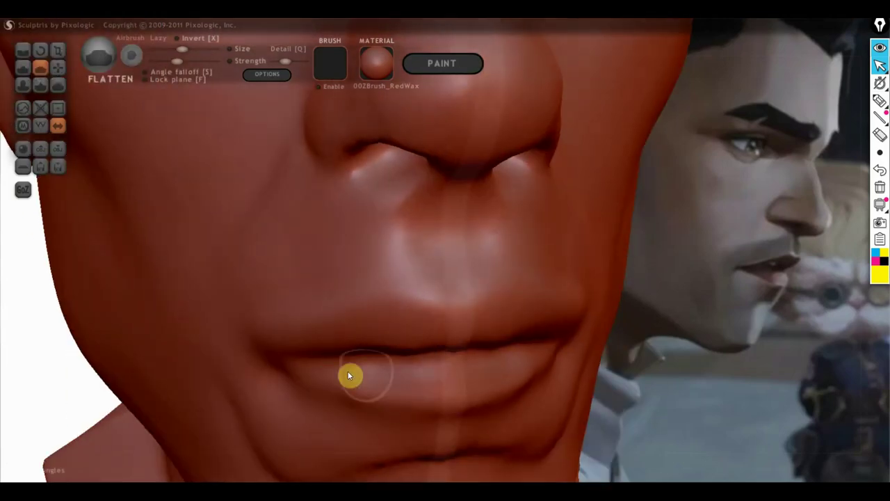
pyautogui.moveTo(349, 375)
pyautogui.mouseDown(button='right')
pyautogui.moveTo(473, 364)
pyautogui.moveTo(244, 317)
pyautogui.moveTo(373, 313)
pyautogui.moveTo(447, 284)
pyautogui.moveTo(109, 127)
pyautogui.mouseUp(button='right')
pyautogui.press('g')
pyautogui.click(23, 67)
pyautogui.moveTo(278, 279); pyautogui.dragTo(447, 318, button='right')
pyautogui.scroll(3, 447, 318)
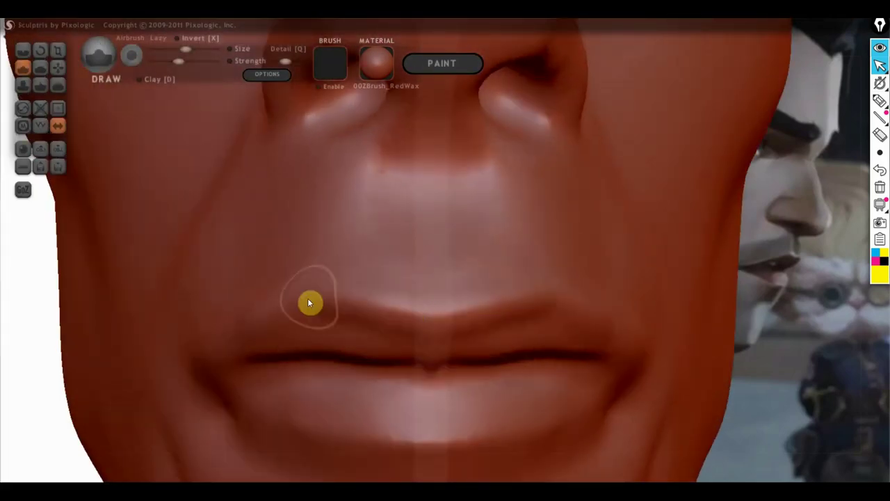
pyautogui.scroll(-2, 309, 302)
pyautogui.moveTo(299, 332)
pyautogui.mouseDown(button='right')
pyautogui.moveTo(427, 261)
pyautogui.moveTo(421, 354)
pyautogui.mouseUp(button='right')
pyautogui.scroll(2, 114, 148)
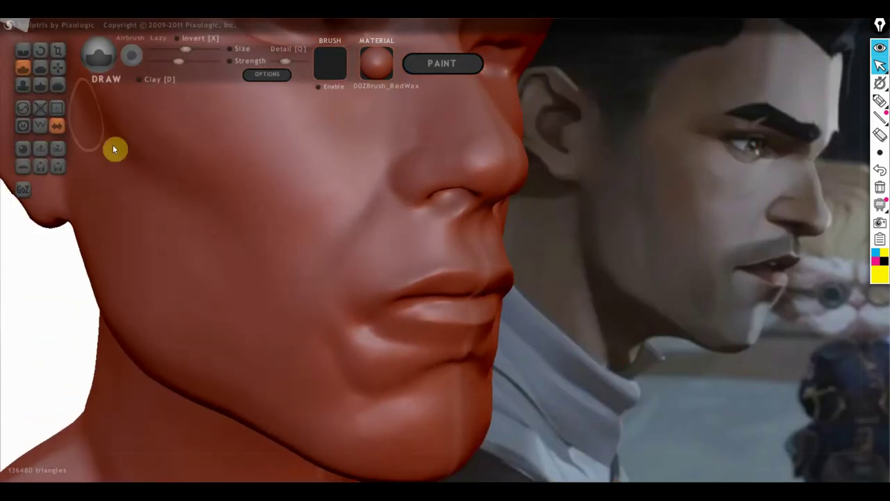
# - Flatten the chin and pull it rounder with Grab, checking from below and front
pyautogui.press('f')
pyautogui.moveTo(115, 148); pyautogui.dragTo(391, 331, button='right')
pyautogui.moveTo(471, 327)
pyautogui.mouseDown(button='right')
pyautogui.moveTo(423, 304)
pyautogui.moveTo(353, 313)
pyautogui.mouseUp(button='right')
pyautogui.scroll(-3, 624, 311)
pyautogui.press('g')
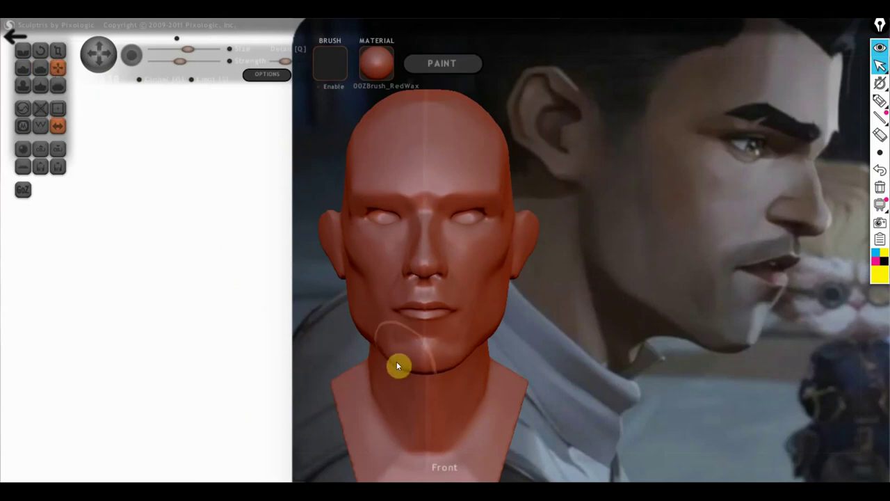
pyautogui.scroll(2, 470, 408)
pyautogui.moveTo(467, 407)
pyautogui.mouseDown(button='right')
pyautogui.moveTo(407, 413)
pyautogui.moveTo(367, 387)
pyautogui.mouseUp(button='right')
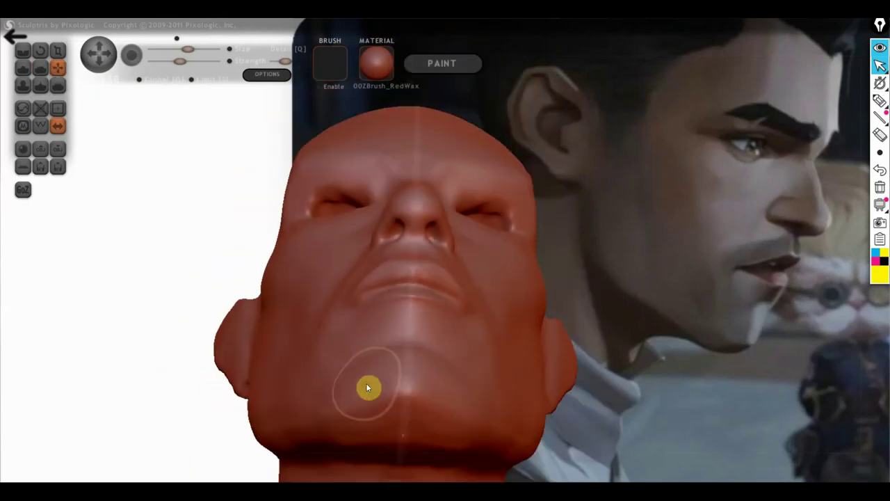
pyautogui.moveTo(561, 369); pyautogui.dragTo(450, 449, button='right')
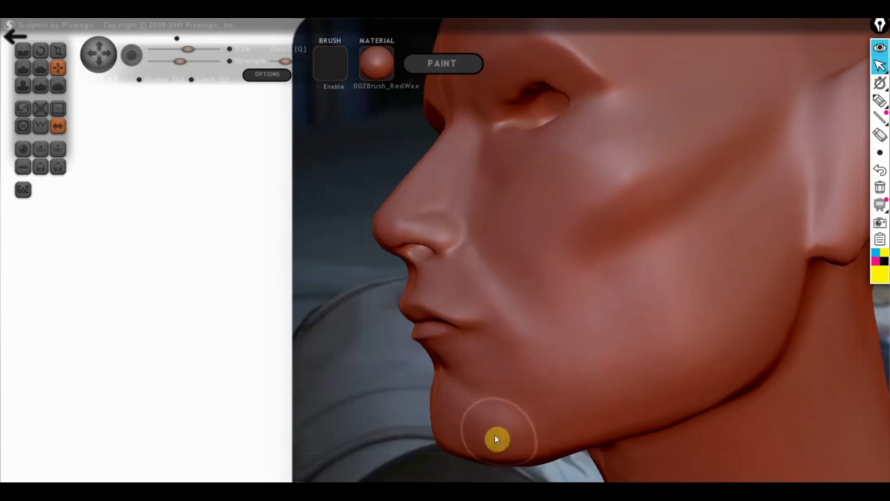
# - Zoom in and turn the head to a front view of the eyes
pyautogui.scroll(-5, 496, 439)
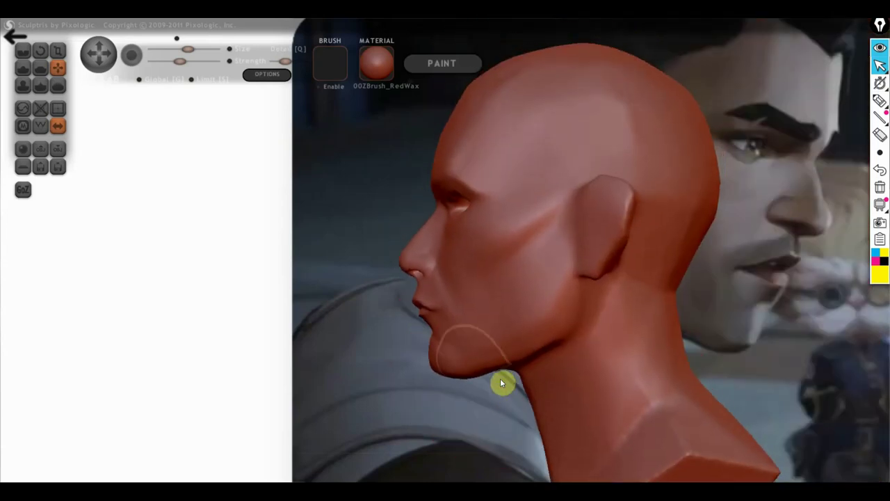
pyautogui.scroll(2, 501, 382)
pyautogui.scroll(-3, 672, 296)
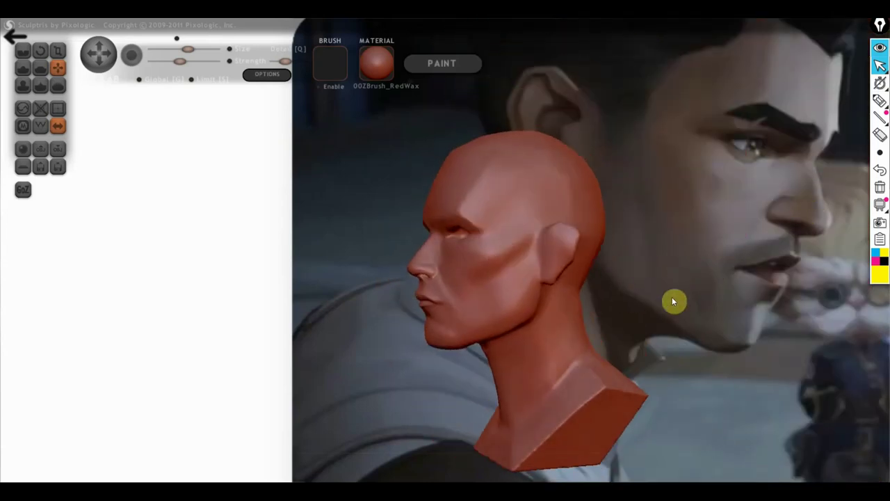
pyautogui.moveTo(672, 297); pyautogui.dragTo(679, 324, button='right')
pyautogui.scroll(3, 548, 304)
pyautogui.scroll(2, 475, 224)
pyautogui.scroll(-3, 475, 227)
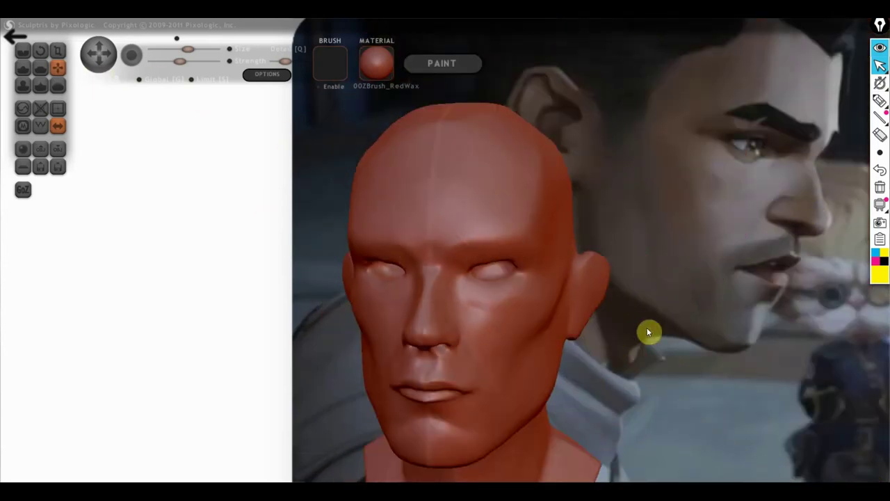
pyautogui.scroll(2, 647, 327)
# - Sculpt deeper upper eyelids, mirrored on both eyes, from front and low angles
pyautogui.click(23, 68)
pyautogui.scroll(4, 508, 288)
pyautogui.moveTo(509, 287); pyautogui.dragTo(607, 281)
pyautogui.scroll(-2, 606, 282)
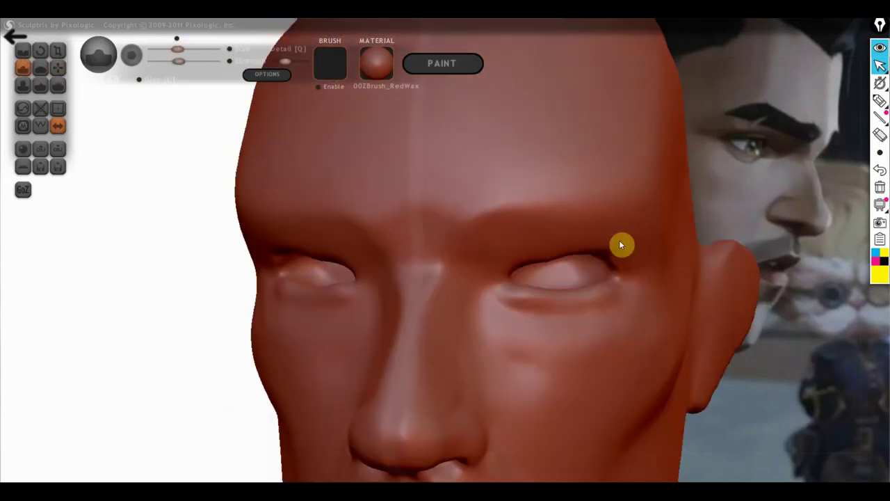
pyautogui.moveTo(620, 242); pyautogui.dragTo(533, 257, button='right')
pyautogui.scroll(3, 533, 256)
pyautogui.moveTo(533, 256)
pyautogui.mouseDown()
pyautogui.moveTo(480, 271)
pyautogui.moveTo(575, 258)
pyautogui.mouseUp()
pyautogui.scroll(-3, 573, 258)
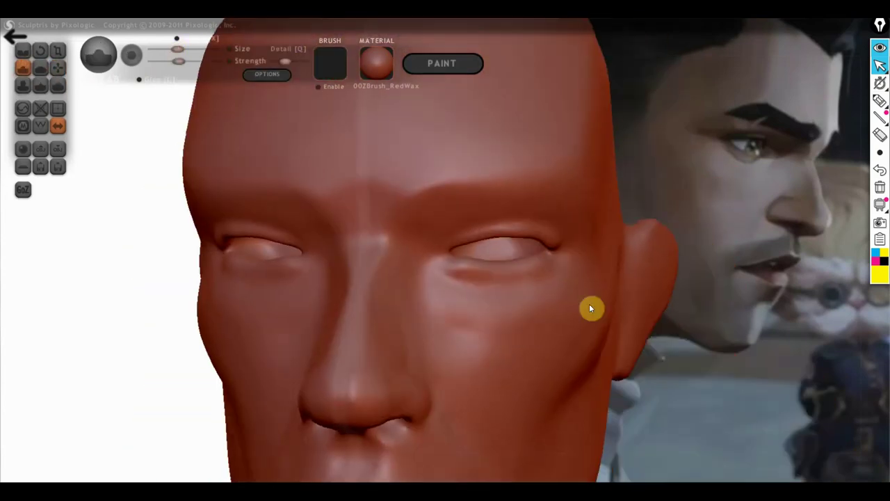
pyautogui.scroll(-1, 589, 303)
# - Square the head to the front and carve a furrow and ridge between the brows
pyautogui.press('g')
pyautogui.moveTo(343, 259)
pyautogui.keyDown('shift'); pyautogui.mouseDown(button='right')
pyautogui.moveTo(362, 240)
pyautogui.moveTo(245, 272)
pyautogui.moveTo(582, 322)
pyautogui.moveTo(559, 287)
pyautogui.moveTo(612, 280)
pyautogui.mouseUp(button='right'); pyautogui.keyUp('shift')
pyautogui.scroll(2, 362, 240)
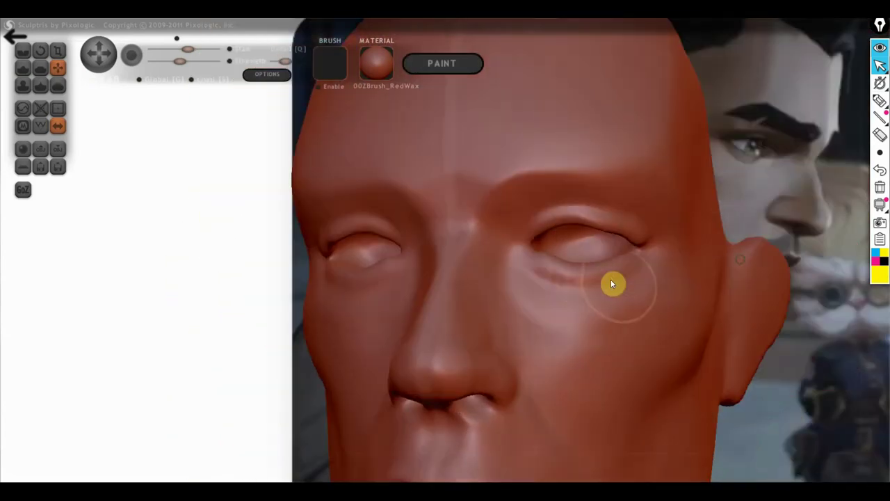
pyautogui.scroll(2, 567, 258)
pyautogui.scroll(-2, 652, 266)
pyautogui.press('c')
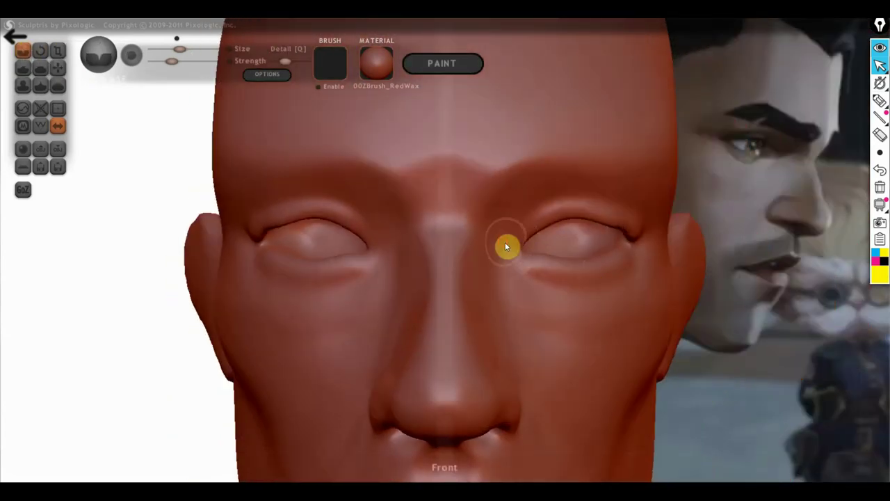
pyautogui.moveTo(485, 205)
pyautogui.mouseDown()
pyautogui.moveTo(498, 225)
pyautogui.moveTo(491, 165)
pyautogui.mouseUp()
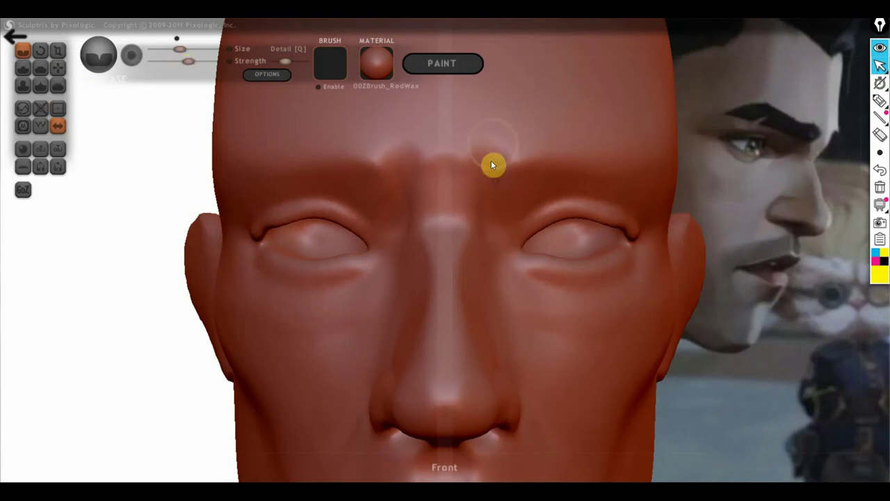
# - Orbit over the top of the head and switch through Grab and Draw to the Crease brush
pyautogui.moveTo(352, 164); pyautogui.dragTo(397, 278, button='right')
pyautogui.press('g')
pyautogui.moveTo(141, 84)
pyautogui.mouseDown(button='right')
pyautogui.moveTo(392, 242)
pyautogui.moveTo(276, 225)
pyautogui.moveTo(378, 202)
pyautogui.mouseUp(button='right')
pyautogui.press('d')
pyautogui.scroll(3, 346, 210)
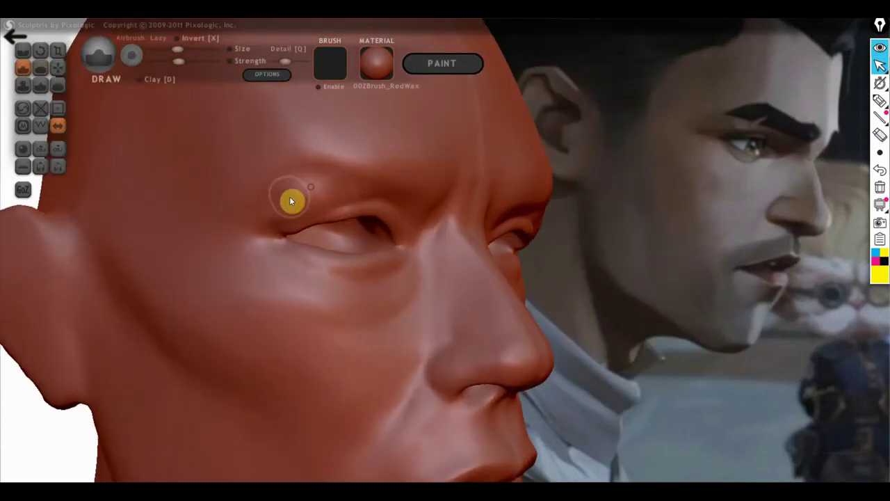
pyautogui.click(23, 50)
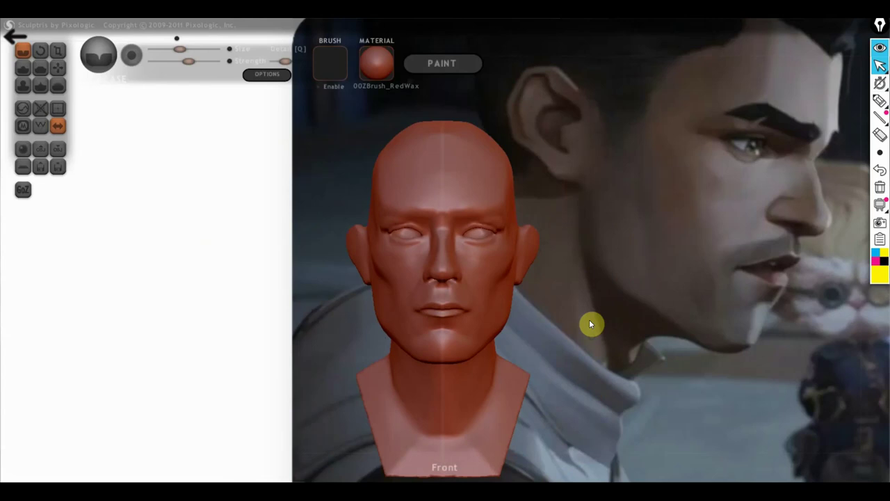
# - Build up the ear with the Draw brush, then cut creases into it with Crease
pyautogui.click(21, 71)
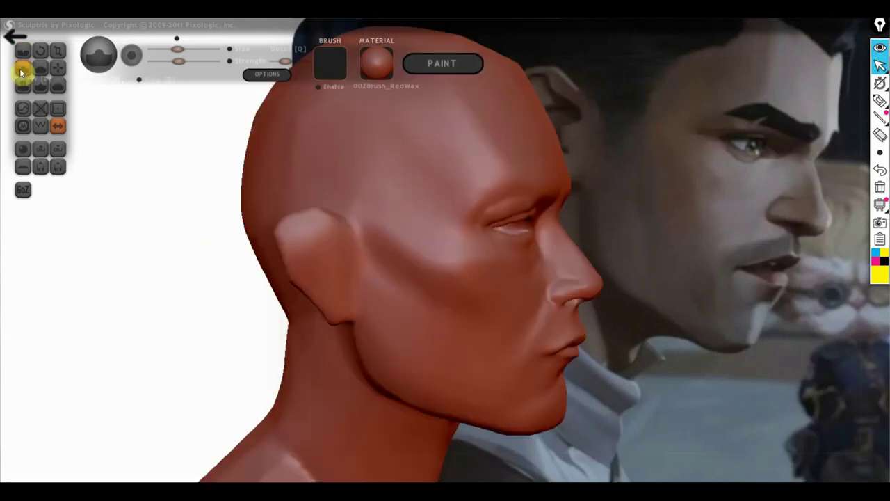
pyautogui.scroll(2, 347, 269)
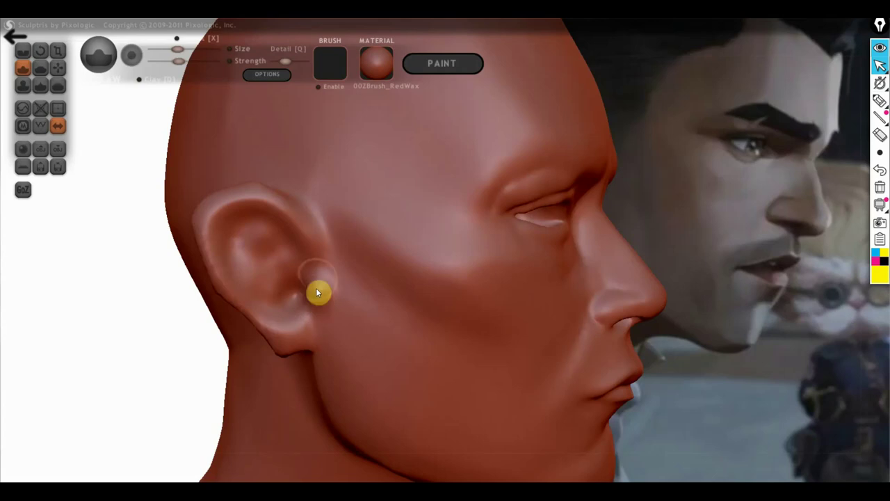
pyautogui.moveTo(316, 292); pyautogui.dragTo(265, 329, button='right')
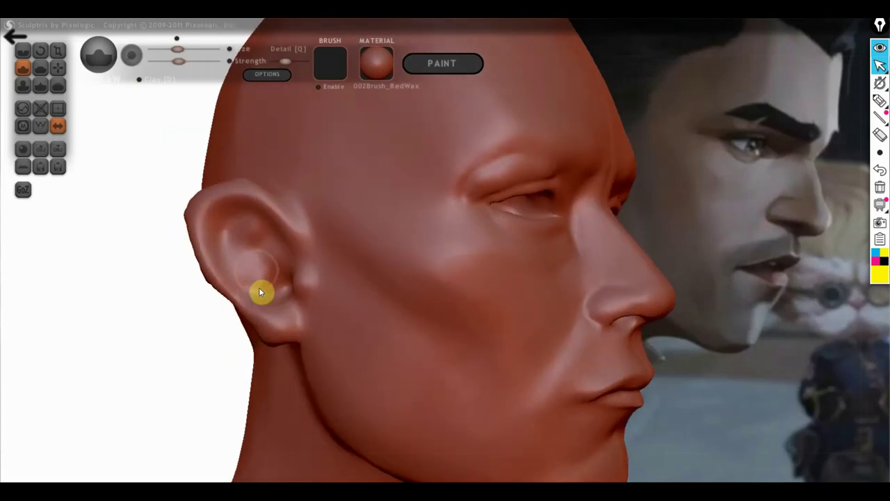
pyautogui.press('c')
pyautogui.scroll(-3, 372, 308)
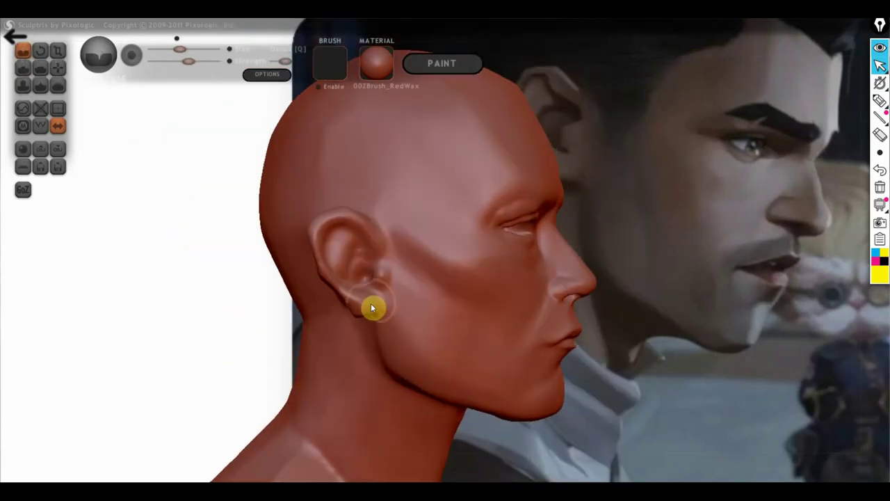
pyautogui.scroll(-2, 252, 242)
pyautogui.scroll(4, 199, 60)
pyautogui.scroll(-3, 309, 330)
pyautogui.scroll(2, 276, 295)
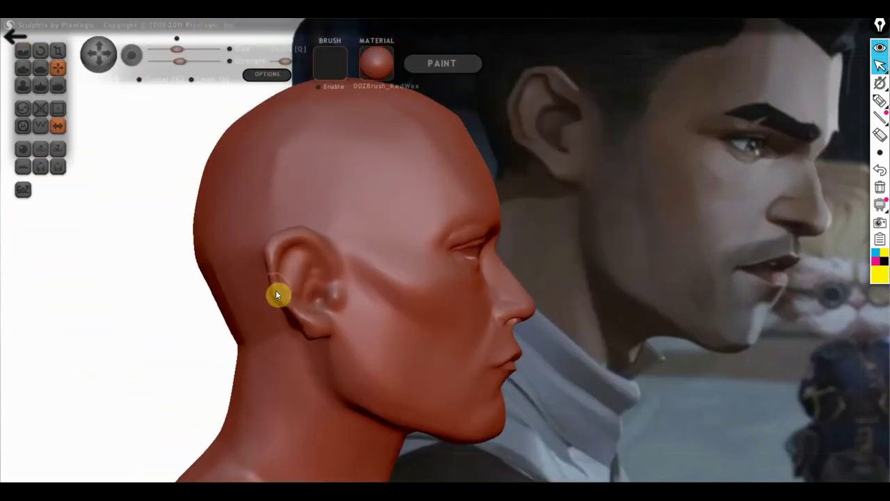
pyautogui.scroll(2, 242, 274)
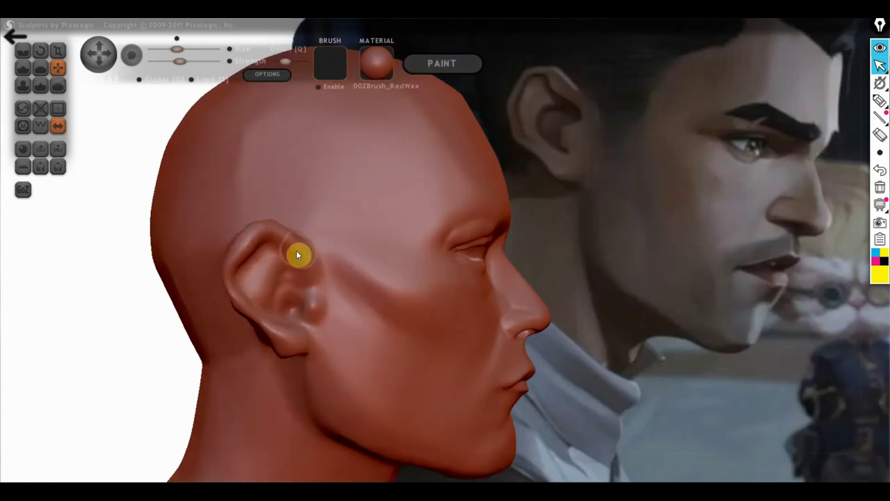
pyautogui.scroll(3, 322, 263)
# - Orbit from a close side view of the ear around to a tilted front view
pyautogui.moveTo(322, 263)
pyautogui.mouseDown(button='right')
pyautogui.moveTo(302, 315)
pyautogui.moveTo(338, 352)
pyautogui.moveTo(326, 206)
pyautogui.mouseUp(button='right')
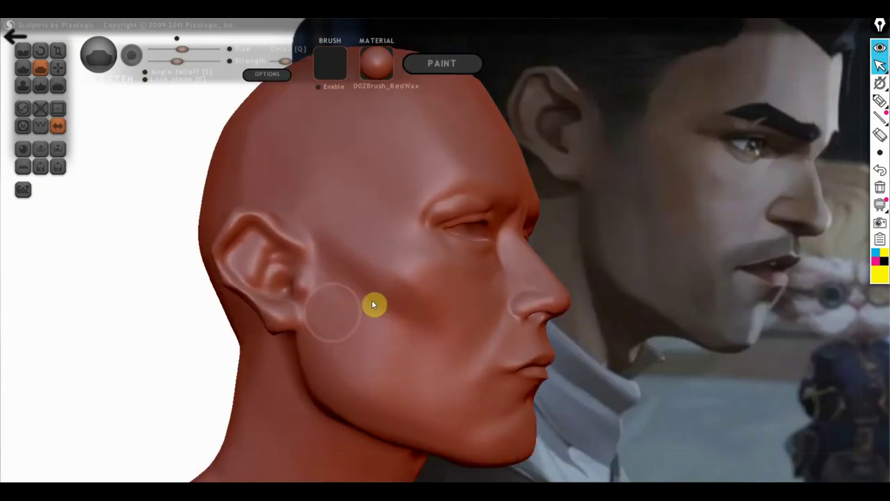
pyautogui.scroll(-3, 408, 332)
pyautogui.moveTo(408, 332); pyautogui.dragTo(387, 363, button='right')
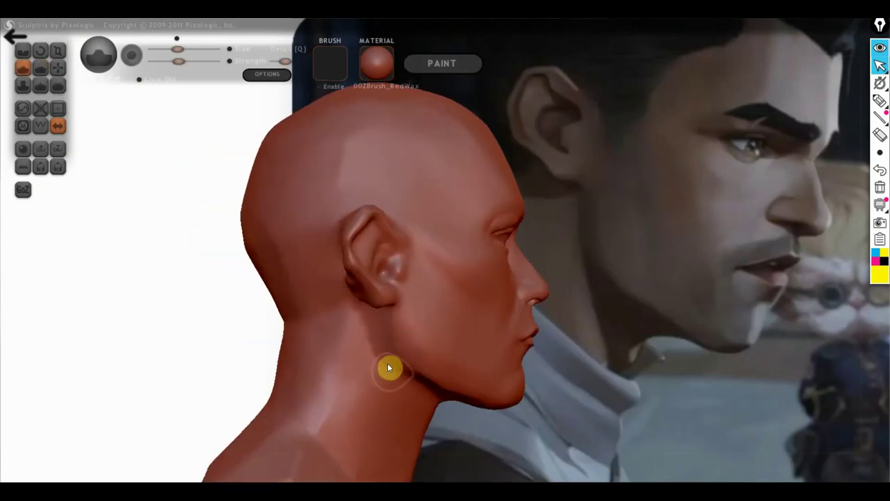
pyautogui.scroll(-2, 390, 366)
pyautogui.moveTo(390, 309)
pyautogui.mouseDown(button='right')
pyautogui.moveTo(369, 376)
pyautogui.moveTo(390, 347)
pyautogui.mouseUp(button='right')
pyautogui.moveTo(491, 376)
pyautogui.mouseDown(button='right')
pyautogui.moveTo(473, 400)
pyautogui.moveTo(690, 338)
pyautogui.moveTo(566, 343)
pyautogui.mouseUp(button='right')
# - Load the reference portrait screenshot as the viewport background behind the head
pyautogui.click(268, 74)
pyautogui.click(497, 86)
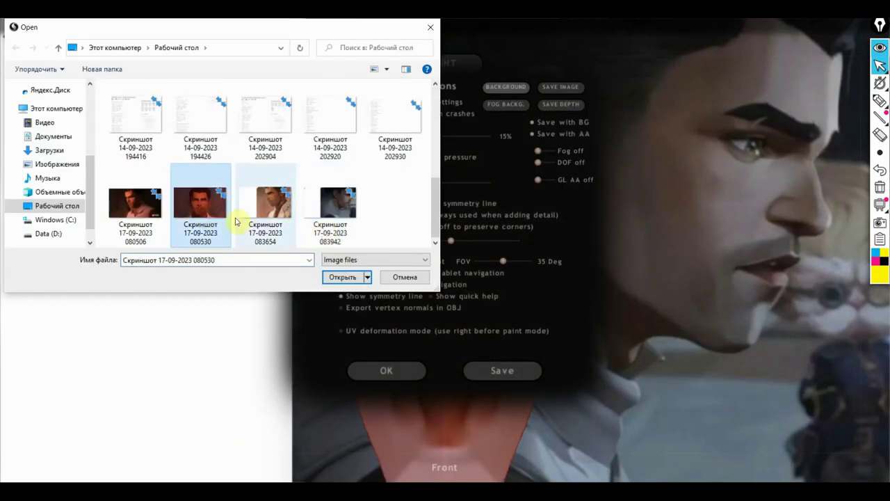
pyautogui.doubleClick(235, 219)
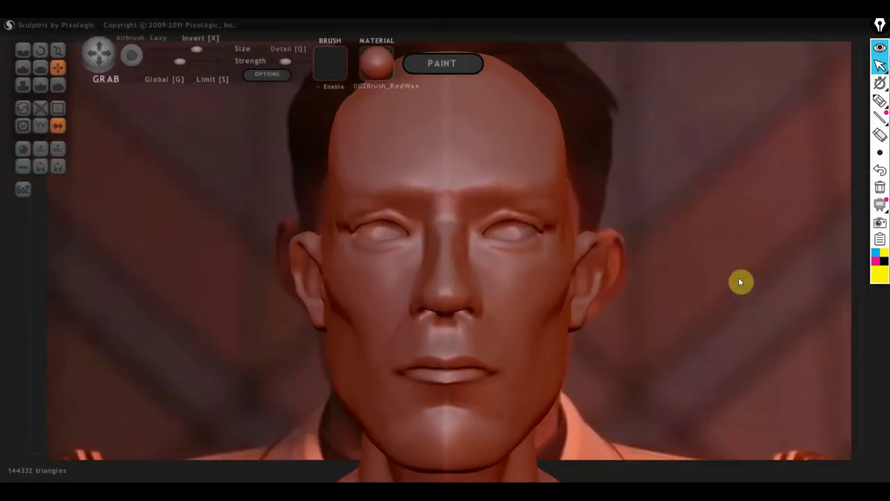
pyautogui.moveTo(739, 281)
pyautogui.mouseDown(button='right')
pyautogui.moveTo(721, 283)
pyautogui.moveTo(711, 323)
pyautogui.mouseUp(button='right')
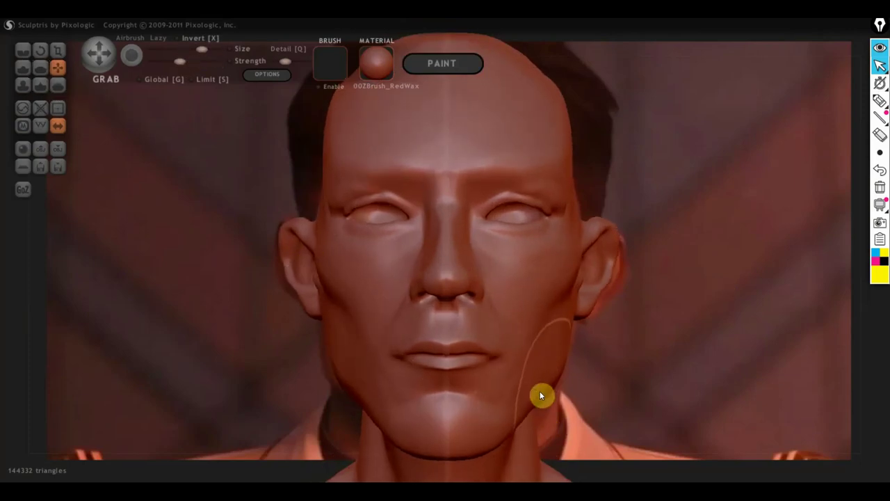
# - Move the head aside to uncover the reference face and flatten the jaw and cheeks
pyautogui.moveTo(564, 195); pyautogui.dragTo(562, 227, button='right')
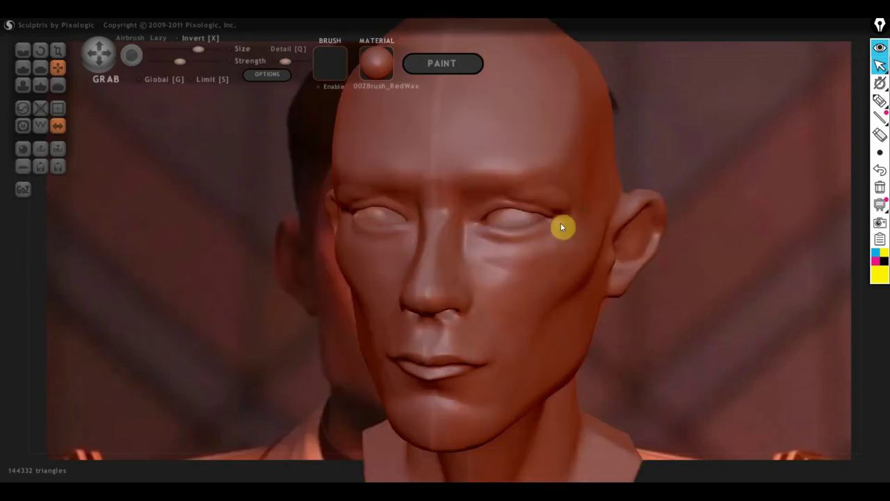
pyautogui.moveTo(611, 129)
pyautogui.mouseDown(button='right')
pyautogui.moveTo(692, 222)
pyautogui.moveTo(425, 236)
pyautogui.moveTo(533, 245)
pyautogui.mouseUp(button='right')
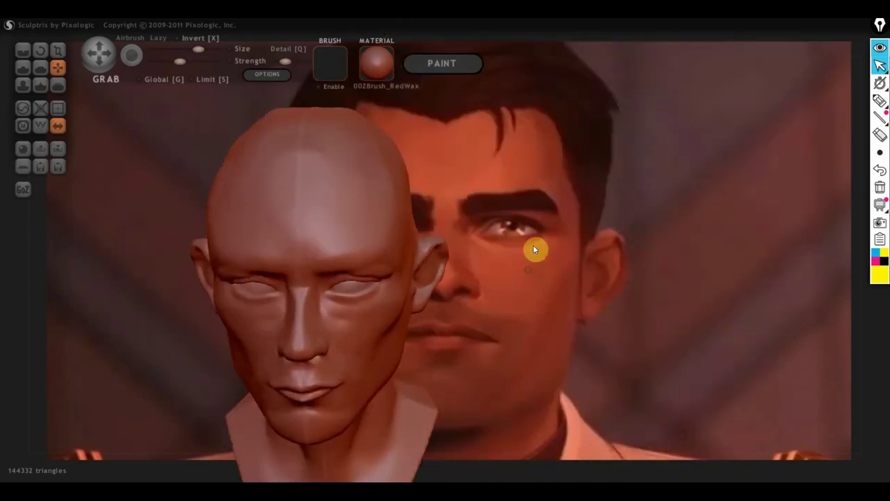
pyautogui.moveTo(389, 162)
pyautogui.mouseDown(button='right')
pyautogui.moveTo(372, 208)
pyautogui.moveTo(219, 211)
pyautogui.moveTo(248, 246)
pyautogui.moveTo(472, 226)
pyautogui.mouseUp(button='right')
pyautogui.press('f')
pyautogui.scroll(3, 489, 313)
pyautogui.scroll(1, 546, 308)
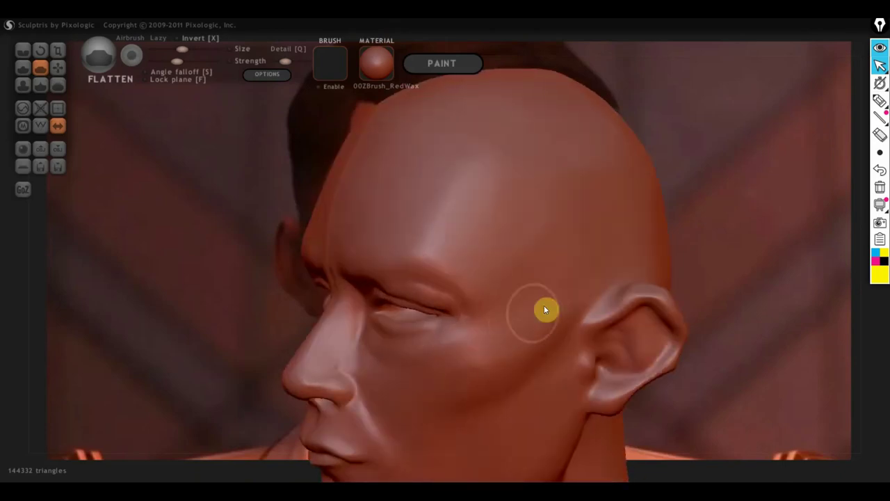
pyautogui.scroll(-2, 505, 334)
pyautogui.scroll(3, 424, 407)
pyautogui.moveTo(536, 371); pyautogui.dragTo(269, 199, button='right')
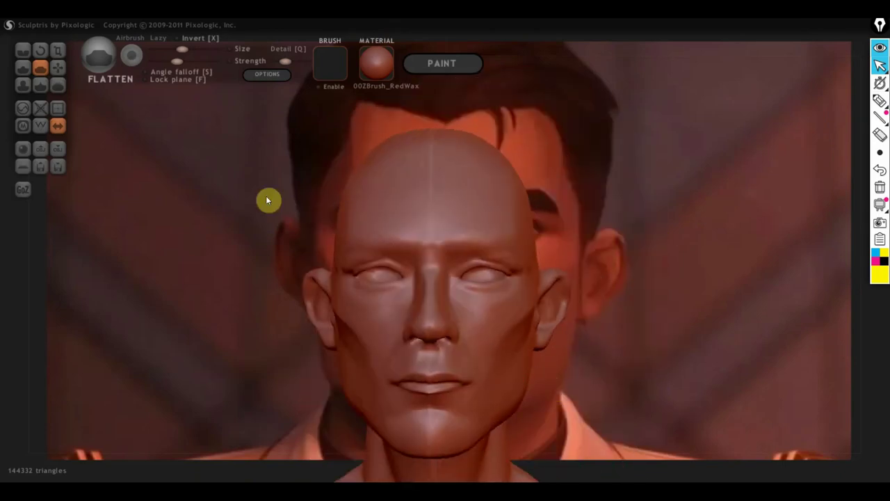
# - Reshape the mouth and jaw with the Grab brush from a front view
pyautogui.press('g')
pyautogui.scroll(-2, 566, 314)
pyautogui.scroll(5, 525, 314)
pyautogui.scroll(3, 512, 386)
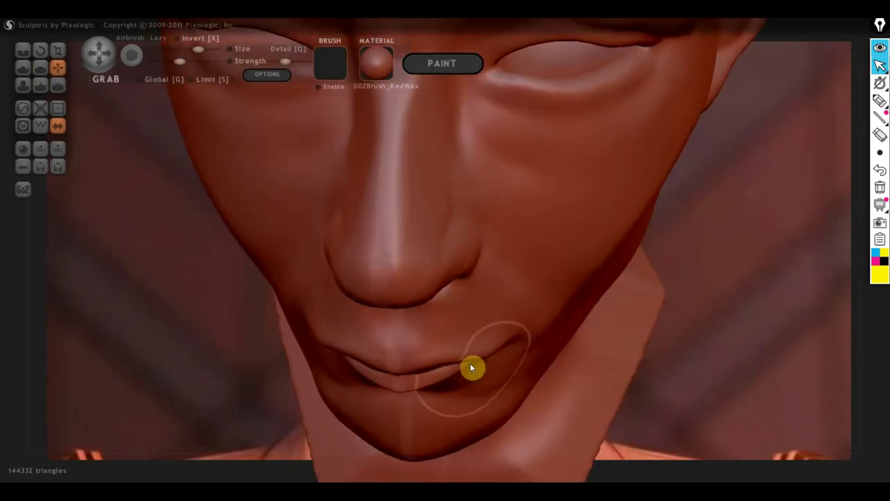
pyautogui.scroll(2, 473, 367)
pyautogui.scroll(-4, 417, 368)
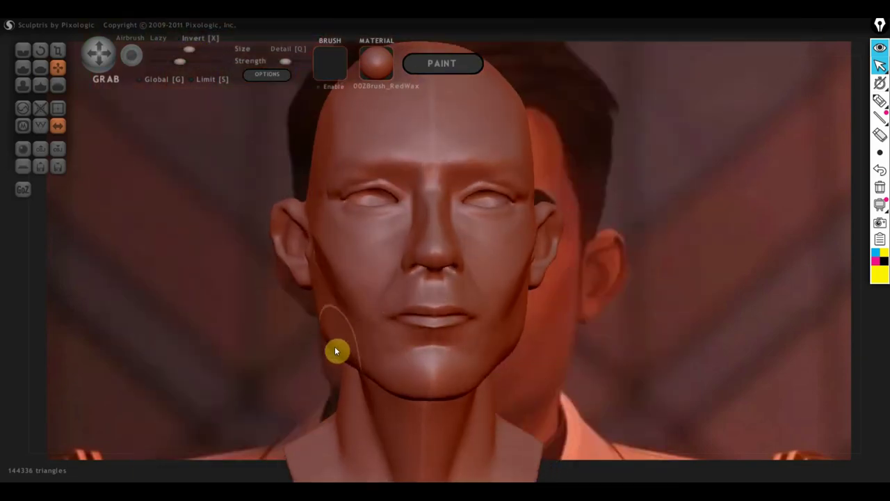
pyautogui.moveTo(335, 347)
pyautogui.mouseDown(button='right')
pyautogui.moveTo(605, 352)
pyautogui.moveTo(425, 403)
pyautogui.mouseUp(button='right')
pyautogui.scroll(3, 270, 301)
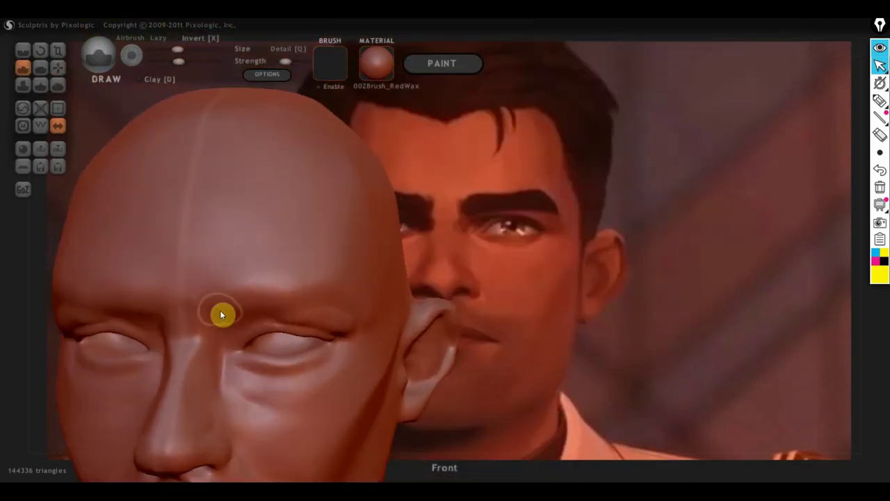
# - Recentre the head and keep refining the brow and lips against the backdrop face
pyautogui.keyDown('alt'); pyautogui.moveTo(221, 311); pyautogui.dragTo(490, 219, button='right'); pyautogui.keyUp('alt')
pyautogui.scroll(-2, 471, 263)
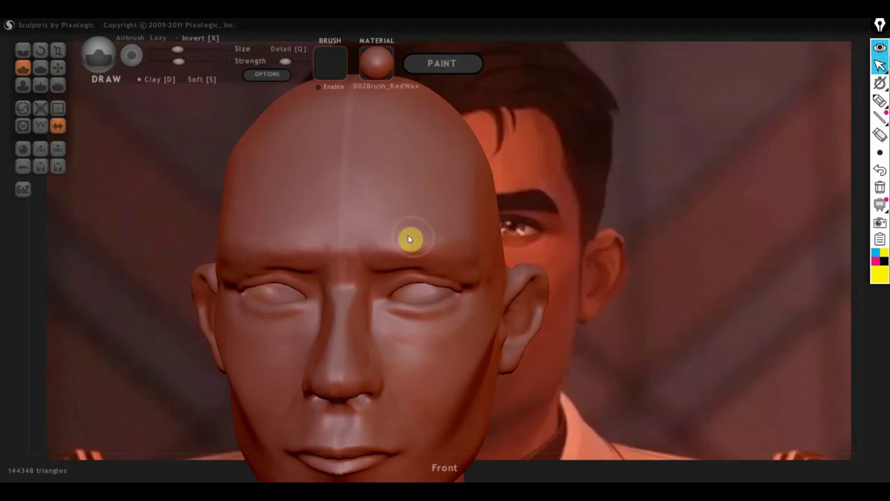
pyautogui.scroll(-3, 372, 261)
pyautogui.moveTo(411, 276)
pyautogui.mouseDown(button='right')
pyautogui.moveTo(433, 362)
pyautogui.moveTo(423, 314)
pyautogui.moveTo(374, 335)
pyautogui.mouseUp(button='right')
pyautogui.scroll(3, 302, 368)
pyautogui.scroll(2, 231, 336)
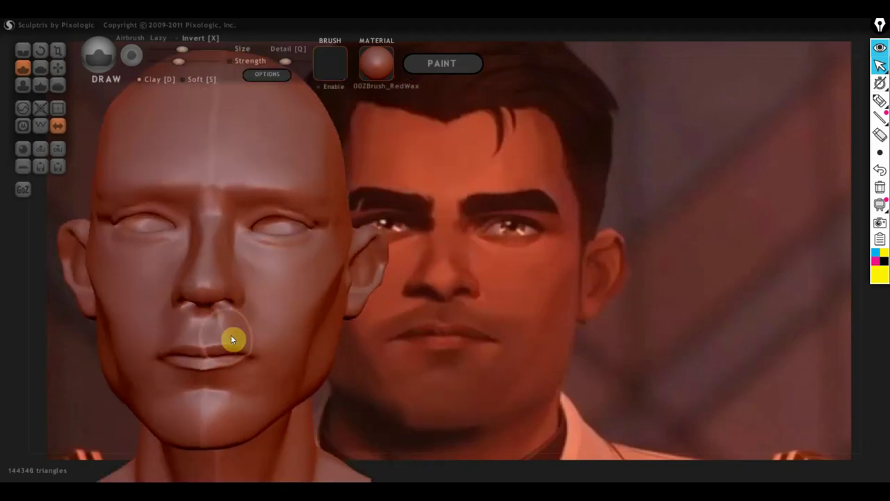
pyautogui.moveTo(271, 315); pyautogui.dragTo(315, 343, button='right')
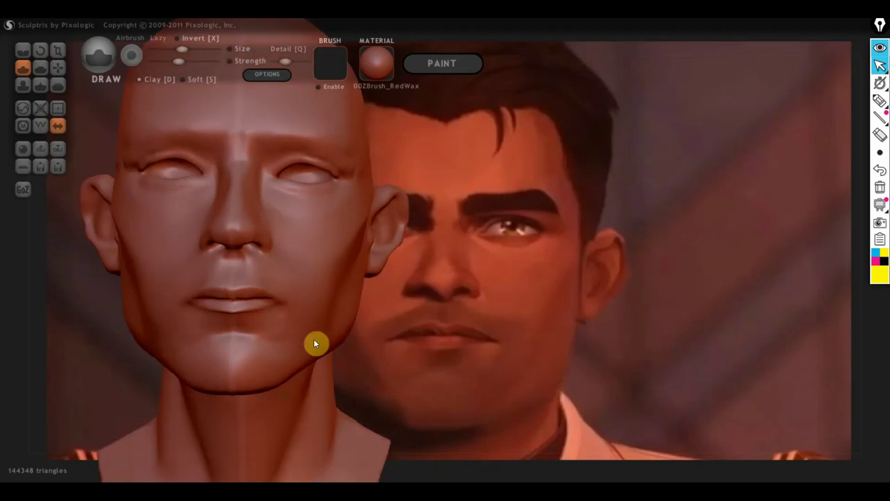
# - Lower the brush strength and orbit to a three-quarter view of the nose
pyautogui.click(170, 62)
pyautogui.moveTo(237, 208)
pyautogui.mouseDown(button='right')
pyautogui.moveTo(307, 332)
pyautogui.moveTo(276, 335)
pyautogui.mouseUp(button='right')
pyautogui.scroll(-3, 435, 323)
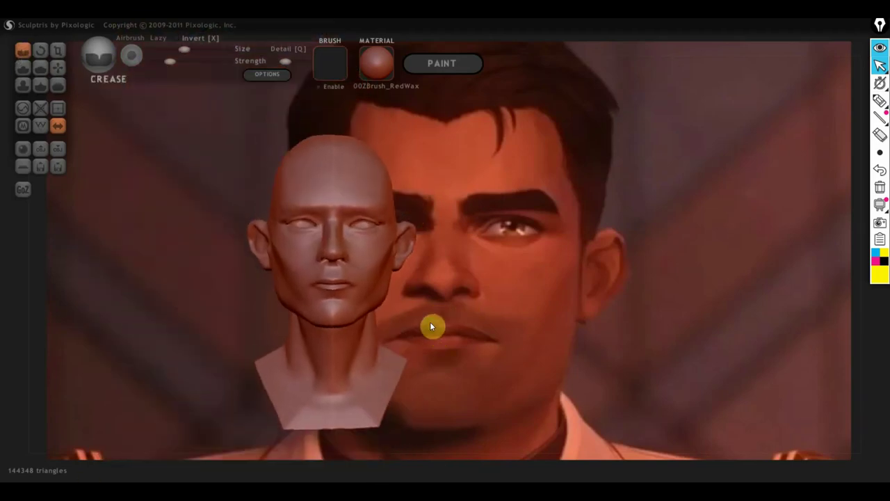
pyautogui.scroll(1, 380, 313)
pyautogui.scroll(2, 278, 237)
pyautogui.moveTo(276, 285); pyautogui.dragTo(251, 316, button='right')
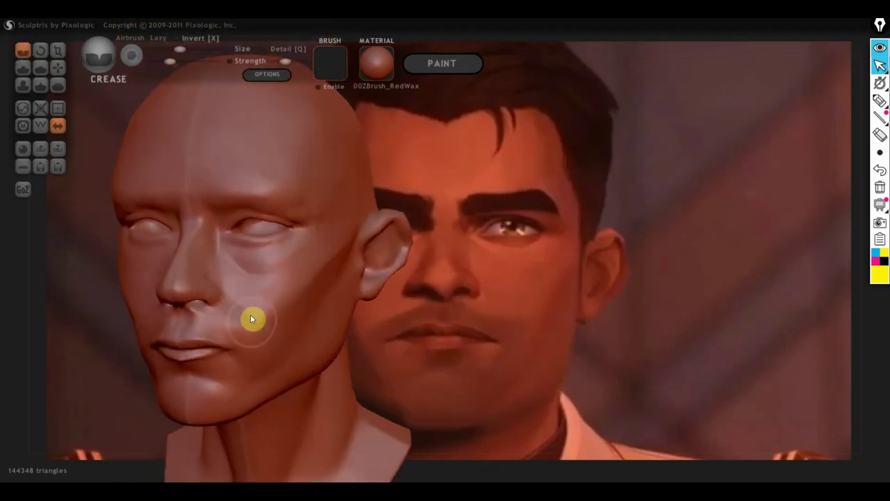
pyautogui.moveTo(245, 352); pyautogui.dragTo(139, 208, button='right')
# - Build up the face with Draw, then switch to Crease for the frontal view
pyautogui.click(23, 67)
pyautogui.scroll(2, 355, 282)
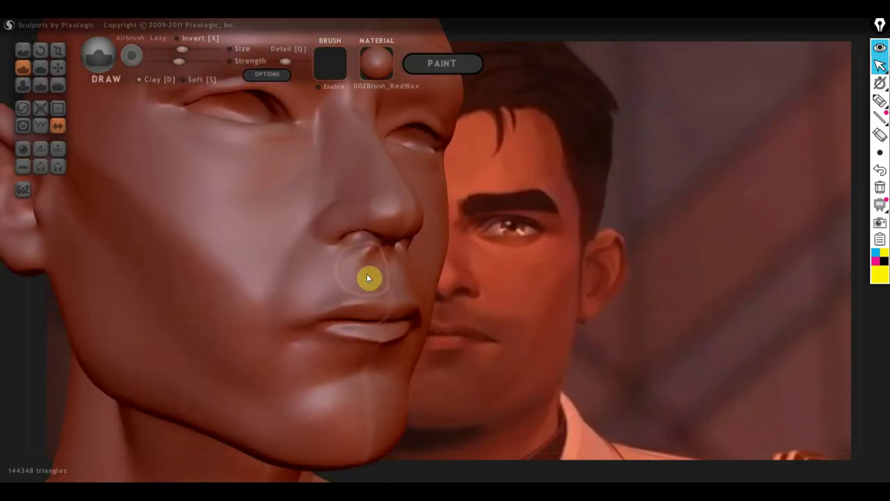
pyautogui.moveTo(343, 276)
pyautogui.mouseDown(button='right')
pyautogui.moveTo(359, 298)
pyautogui.moveTo(300, 236)
pyautogui.mouseUp(button='right')
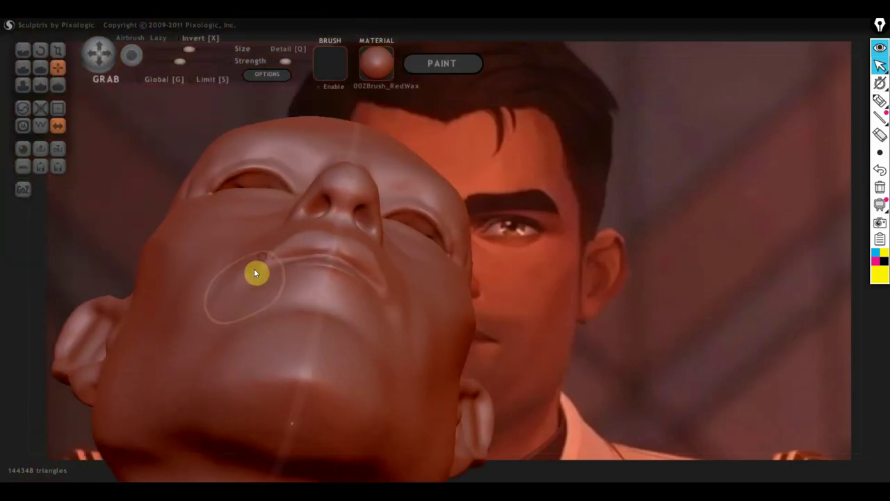
pyautogui.moveTo(254, 269)
pyautogui.mouseDown(button='right')
pyautogui.moveTo(231, 249)
pyautogui.moveTo(217, 268)
pyautogui.moveTo(341, 244)
pyautogui.mouseUp(button='right')
pyautogui.press('c')
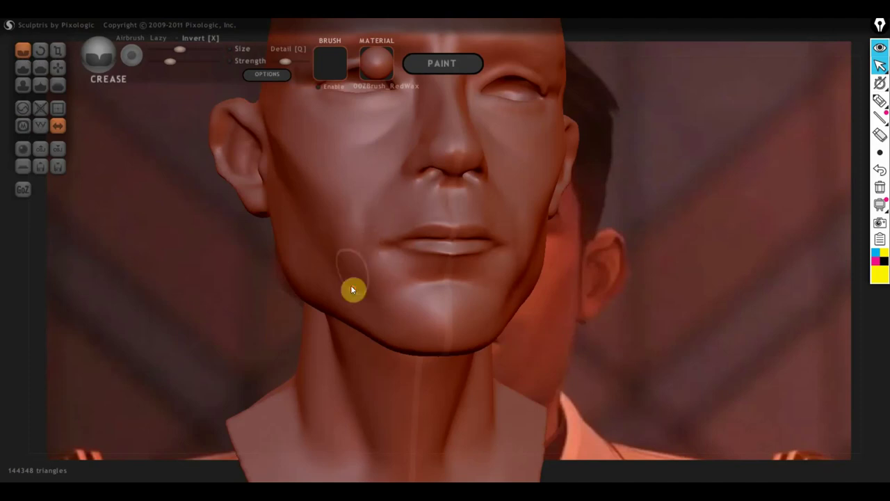
pyautogui.moveTo(352, 290); pyautogui.dragTo(411, 273, button='right')
# - Flatten the face, then grab and move clay with the reference face uncovered
pyautogui.click(40, 67)
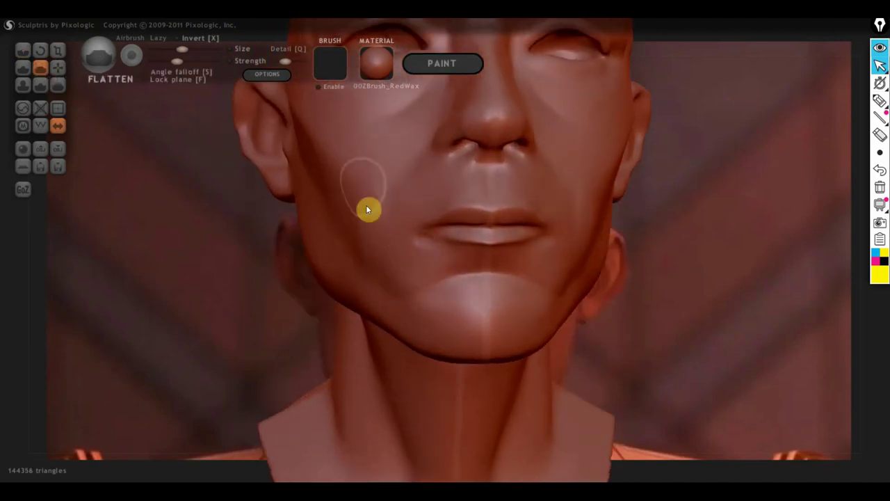
pyautogui.scroll(-5, 528, 334)
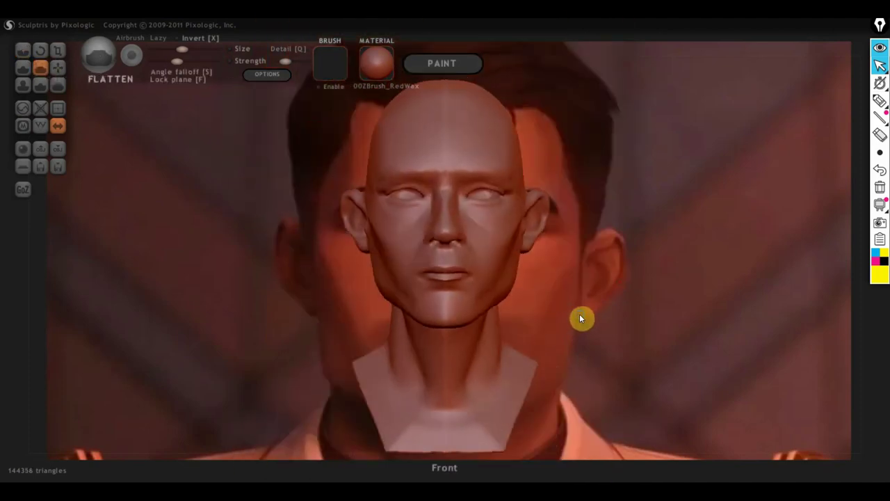
pyautogui.keyDown('alt'); pyautogui.moveTo(579, 314); pyautogui.dragTo(474, 327, button='right'); pyautogui.keyUp('alt')
pyautogui.scroll(1, 473, 328)
pyautogui.scroll(2, 413, 316)
pyautogui.scroll(2, 370, 315)
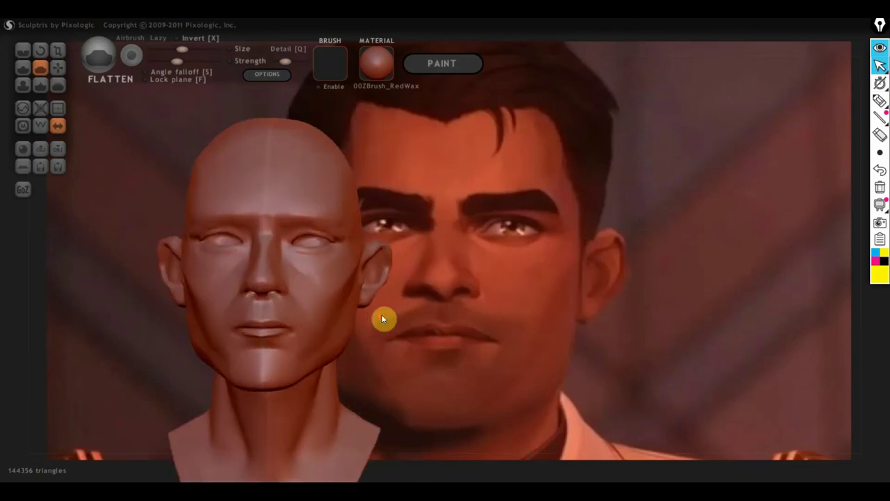
pyautogui.press('g')
pyautogui.moveTo(262, 331)
pyautogui.mouseDown(button='right')
pyautogui.moveTo(230, 267)
pyautogui.moveTo(42, 251)
pyautogui.moveTo(212, 280)
pyautogui.mouseUp(button='right')
# - Build up clay from profile to front, then carve a crease line down the cheek
pyautogui.press('d')
pyautogui.moveTo(260, 359)
pyautogui.mouseDown(button='right')
pyautogui.moveTo(174, 285)
pyautogui.moveTo(183, 295)
pyautogui.mouseUp(button='right')
pyautogui.moveTo(137, 257)
pyautogui.mouseDown(button='right')
pyautogui.moveTo(193, 230)
pyautogui.moveTo(328, 276)
pyautogui.mouseUp(button='right')
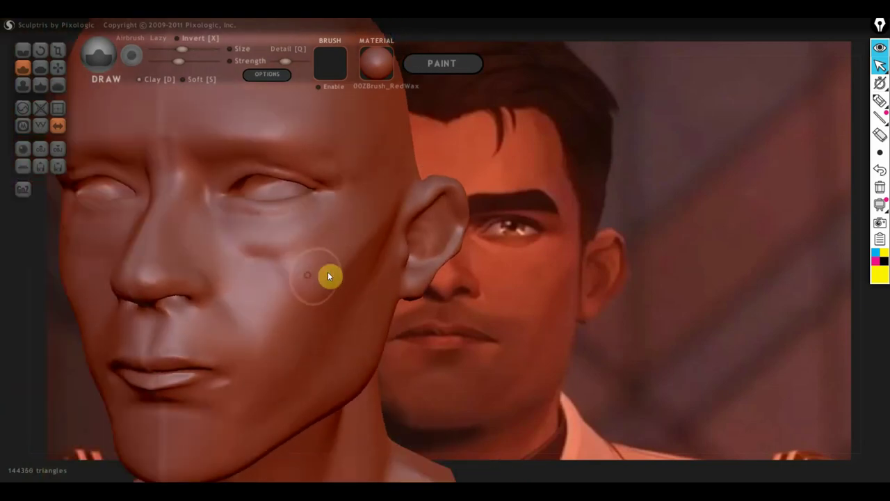
pyautogui.moveTo(244, 264)
pyautogui.mouseDown(button='right')
pyautogui.moveTo(308, 332)
pyautogui.moveTo(413, 332)
pyautogui.moveTo(480, 358)
pyautogui.moveTo(115, 132)
pyautogui.mouseUp(button='right')
pyautogui.press('c')
pyautogui.scroll(5, 284, 351)
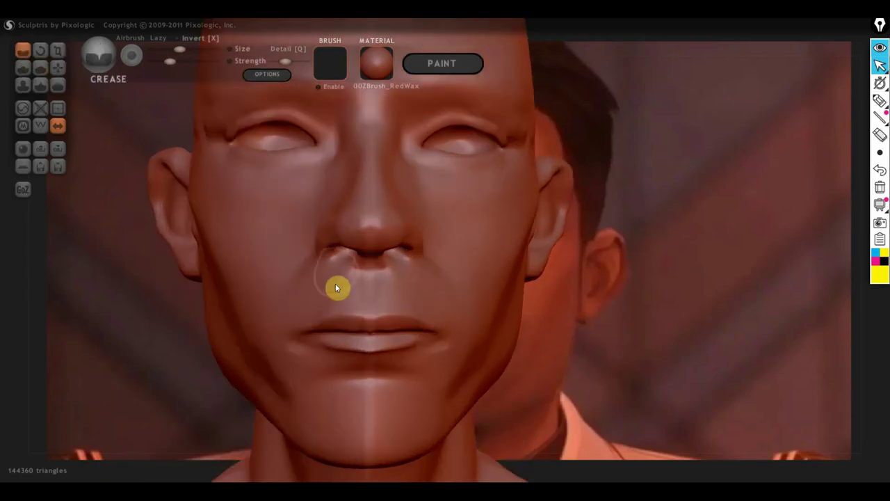
pyautogui.moveTo(341, 263)
pyautogui.mouseDown(button='right')
pyautogui.moveTo(264, 309)
pyautogui.moveTo(285, 267)
pyautogui.mouseUp(button='right')
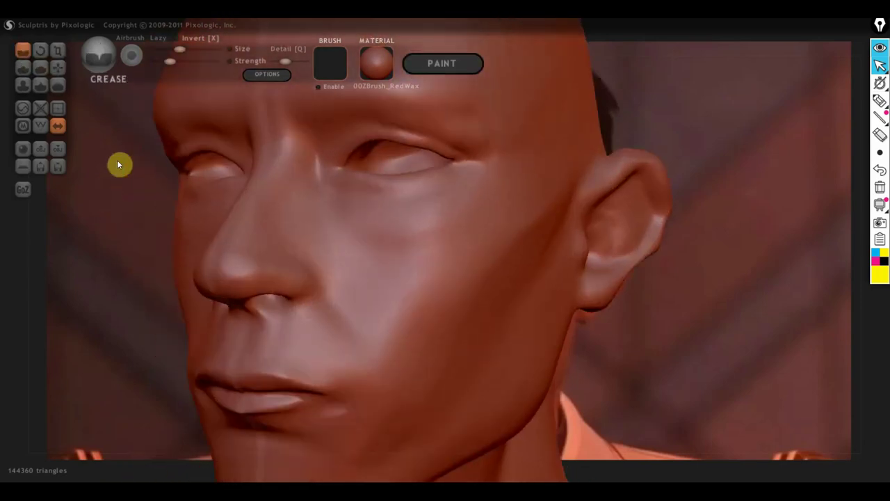
pyautogui.moveTo(118, 165); pyautogui.dragTo(324, 271, button='right')
pyautogui.moveTo(325, 271); pyautogui.dragTo(358, 306)
pyautogui.moveTo(358, 306)
pyautogui.mouseDown(button='right')
pyautogui.moveTo(388, 310)
pyautogui.moveTo(318, 167)
pyautogui.moveTo(338, 216)
pyautogui.moveTo(438, 234)
pyautogui.moveTo(322, 303)
pyautogui.moveTo(310, 300)
pyautogui.mouseUp(button='right')
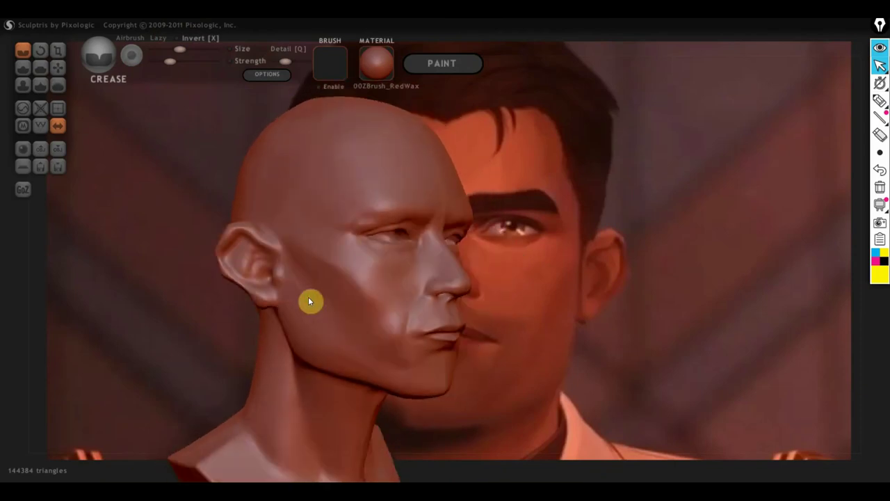
# - Flatten and build up clay around the mouth and chin in close-up
pyautogui.press('f')
pyautogui.scroll(3, 401, 308)
pyautogui.moveTo(299, 266)
pyautogui.mouseDown(button='right')
pyautogui.moveTo(306, 272)
pyautogui.moveTo(359, 174)
pyautogui.mouseUp(button='right')
pyautogui.press('d')
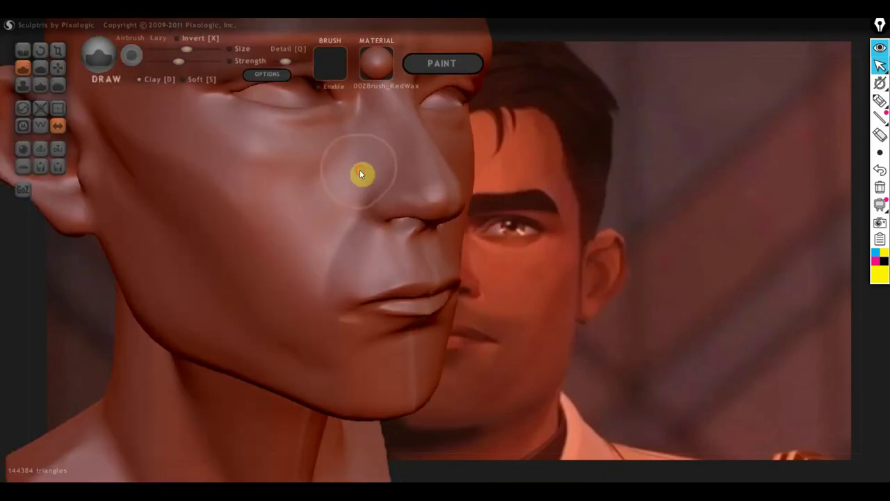
pyautogui.moveTo(301, 262)
pyautogui.mouseDown(button='right')
pyautogui.moveTo(340, 336)
pyautogui.moveTo(363, 270)
pyautogui.mouseUp(button='right')
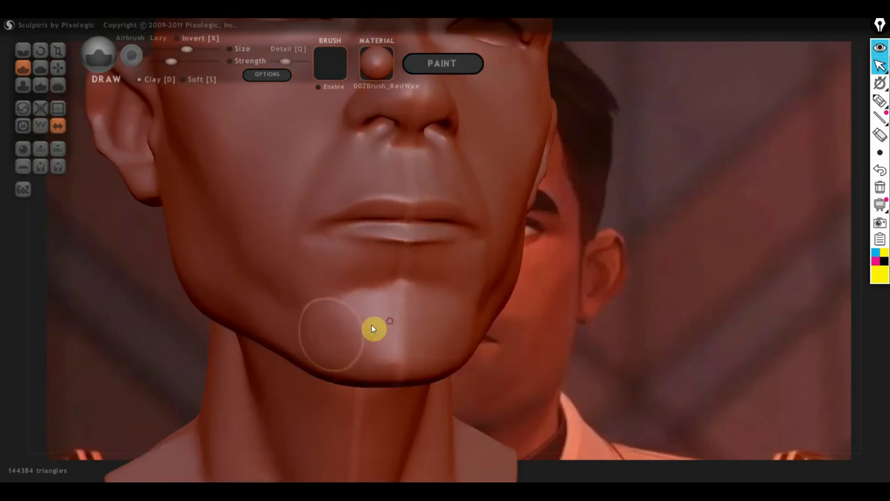
pyautogui.scroll(-5, 371, 328)
# - Pull and move clay with Grab while orbiting the whole head
pyautogui.press('g')
pyautogui.moveTo(571, 299)
pyautogui.mouseDown(button='right')
pyautogui.moveTo(301, 232)
pyautogui.moveTo(351, 304)
pyautogui.mouseUp(button='right')
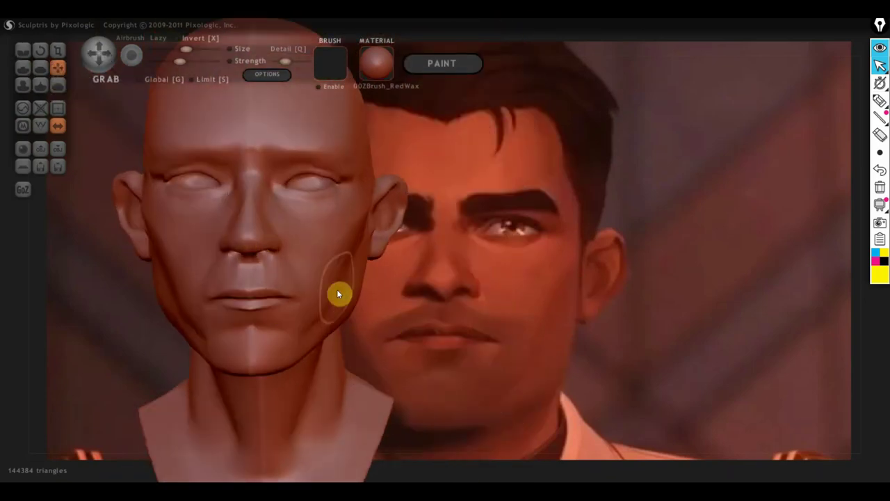
pyautogui.moveTo(354, 238); pyautogui.dragTo(389, 206, button='right')
pyautogui.moveTo(301, 160)
pyautogui.mouseDown(button='right')
pyautogui.moveTo(354, 282)
pyautogui.moveTo(483, 299)
pyautogui.moveTo(578, 264)
pyautogui.moveTo(318, 276)
pyautogui.mouseUp(button='right')
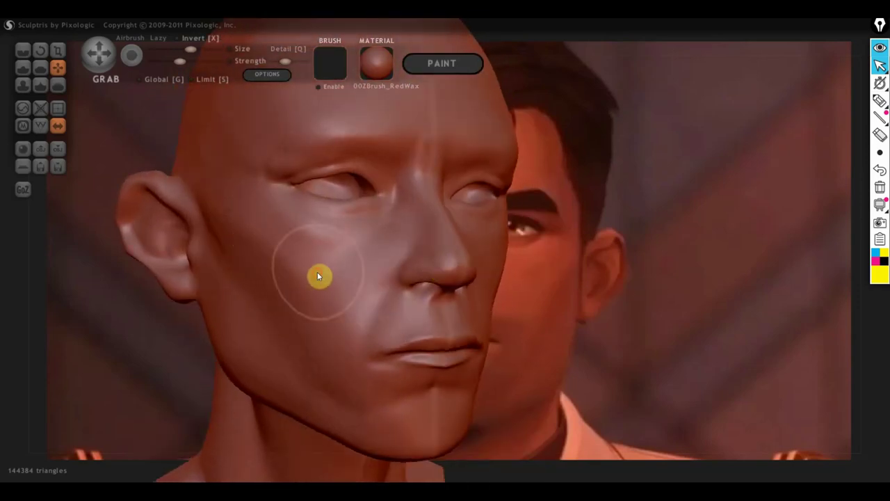
pyautogui.moveTo(365, 313); pyautogui.dragTo(334, 220, button='right')
pyautogui.moveTo(279, 408)
pyautogui.mouseDown(button='right')
pyautogui.moveTo(523, 349)
pyautogui.moveTo(431, 369)
pyautogui.mouseUp(button='right')
# - Flatten the cheek and deepen the crease beside the eye with Draw
pyautogui.press('5')
pyautogui.scroll(5, 213, 261)
pyautogui.moveTo(214, 280)
pyautogui.mouseDown(button='right')
pyautogui.moveTo(285, 197)
pyautogui.moveTo(441, 156)
pyautogui.moveTo(385, 173)
pyautogui.moveTo(421, 196)
pyautogui.moveTo(353, 220)
pyautogui.moveTo(189, 86)
pyautogui.moveTo(414, 278)
pyautogui.mouseUp(button='right')
pyautogui.press('1')
pyautogui.press('1')
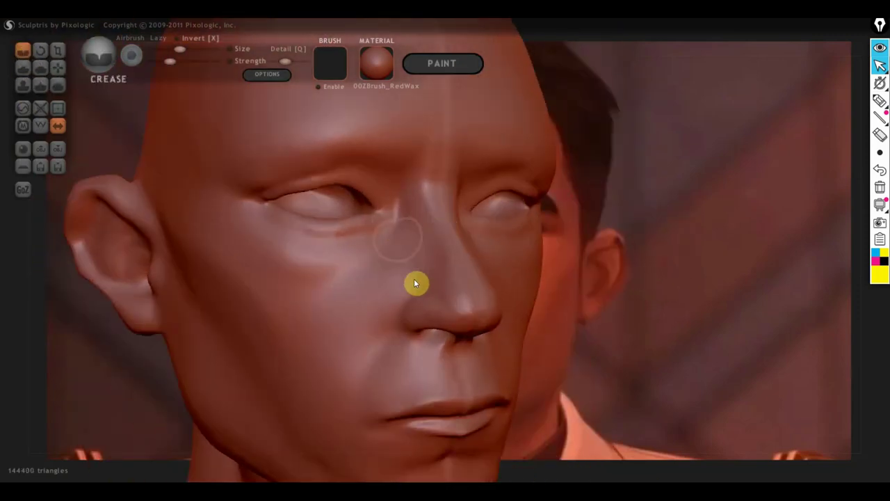
pyautogui.moveTo(377, 189); pyautogui.dragTo(355, 161, button='right')
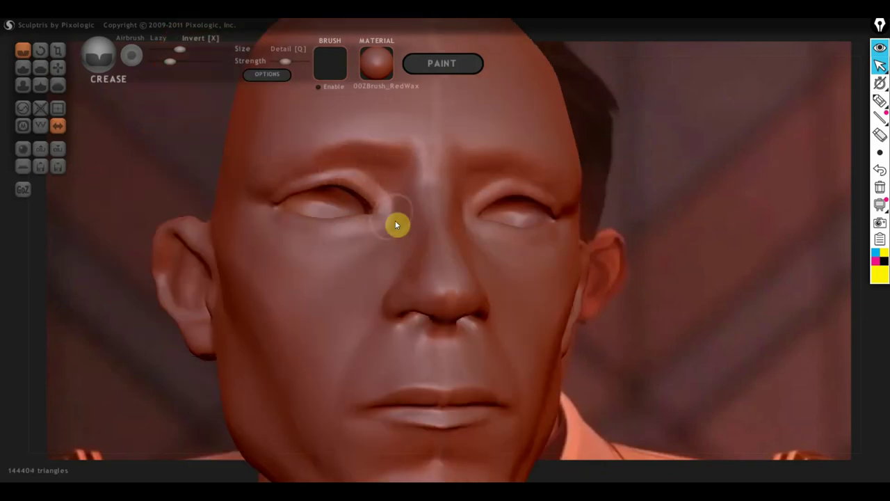
pyautogui.moveTo(397, 224)
pyautogui.mouseDown(button='right')
pyautogui.moveTo(354, 274)
pyautogui.moveTo(350, 260)
pyautogui.moveTo(372, 272)
pyautogui.mouseUp(button='right')
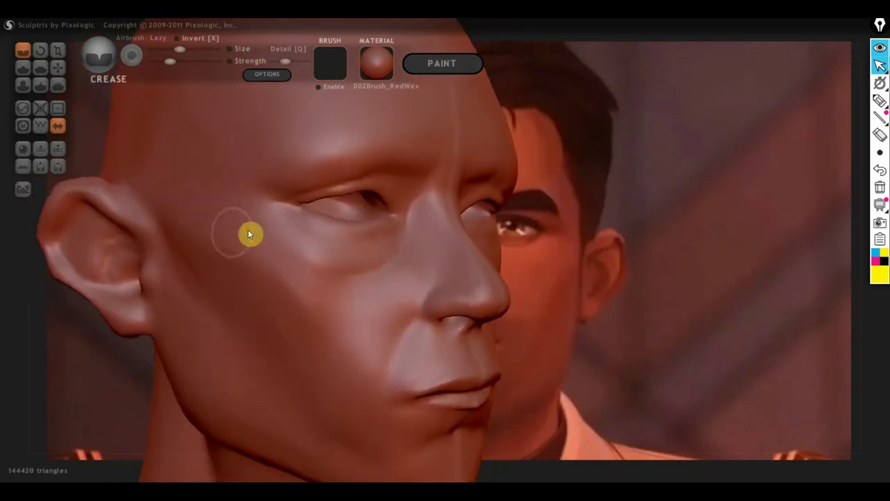
pyautogui.scroll(-3, 310, 278)
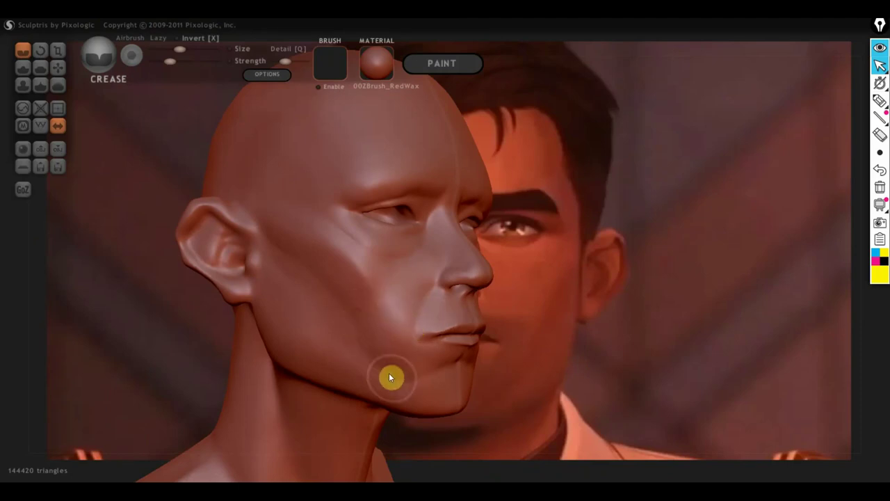
pyautogui.moveTo(339, 312)
pyautogui.mouseDown(button='right')
pyautogui.moveTo(346, 341)
pyautogui.moveTo(529, 314)
pyautogui.moveTo(446, 271)
pyautogui.mouseUp(button='right')
# - Reshape the nose tip and nostrils with Grab from front views
pyautogui.press('g')
pyautogui.scroll(3, 446, 279)
pyautogui.moveTo(391, 353)
pyautogui.mouseDown(button='right')
pyautogui.moveTo(524, 252)
pyautogui.moveTo(338, 260)
pyautogui.mouseUp(button='right')
pyautogui.moveTo(116, 189)
pyautogui.mouseDown(button='right')
pyautogui.moveTo(380, 232)
pyautogui.moveTo(413, 246)
pyautogui.moveTo(385, 384)
pyautogui.moveTo(238, 332)
pyautogui.moveTo(359, 342)
pyautogui.moveTo(160, 310)
pyautogui.mouseUp(button='right')
pyautogui.scroll(2, 238, 332)
pyautogui.scroll(-2, 237, 332)
pyautogui.scroll(1, 183, 290)
pyautogui.scroll(2, 206, 286)
pyautogui.moveTo(206, 286)
pyautogui.mouseDown(button='right')
pyautogui.moveTo(322, 298)
pyautogui.moveTo(407, 360)
pyautogui.mouseUp(button='right')
# - Carve a groove above the upper lip with the Crease brush
pyautogui.scroll(-1, 408, 359)
pyautogui.scroll(-2, 302, 374)
pyautogui.moveTo(302, 374)
pyautogui.keyDown('shift'); pyautogui.mouseDown(button='right')
pyautogui.moveTo(565, 348)
pyautogui.moveTo(433, 310)
pyautogui.mouseUp(button='right'); pyautogui.keyUp('shift')
pyautogui.scroll(2, 563, 344)
pyautogui.moveTo(450, 367); pyautogui.dragTo(359, 378, button='right')
pyautogui.press('c')
pyautogui.scroll(2, 486, 330)
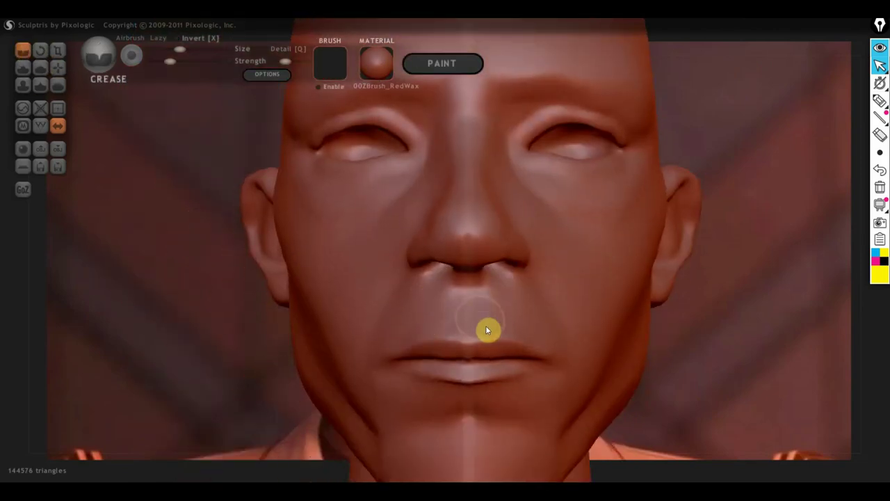
pyautogui.moveTo(468, 321)
pyautogui.mouseDown(button='right')
pyautogui.moveTo(455, 326)
pyautogui.moveTo(517, 346)
pyautogui.moveTo(536, 264)
pyautogui.mouseUp(button='right')
pyautogui.moveTo(575, 387); pyautogui.dragTo(698, 384, button='right')
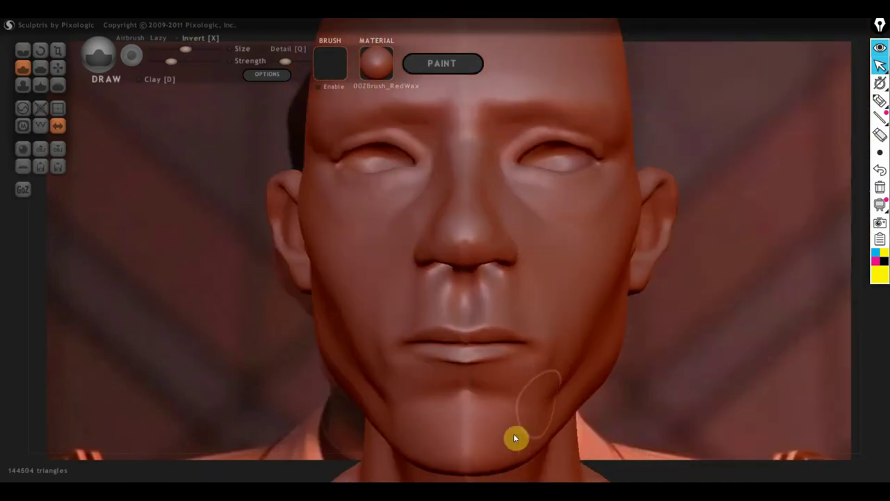
# - Flatten the cheek and jaw side planes, orbiting past the ear to the neck
pyautogui.moveTo(515, 438); pyautogui.dragTo(419, 360, button='right')
pyautogui.moveTo(294, 216); pyautogui.dragTo(229, 223, button='right')
pyautogui.click(40, 68)
pyautogui.scroll(3, 366, 228)
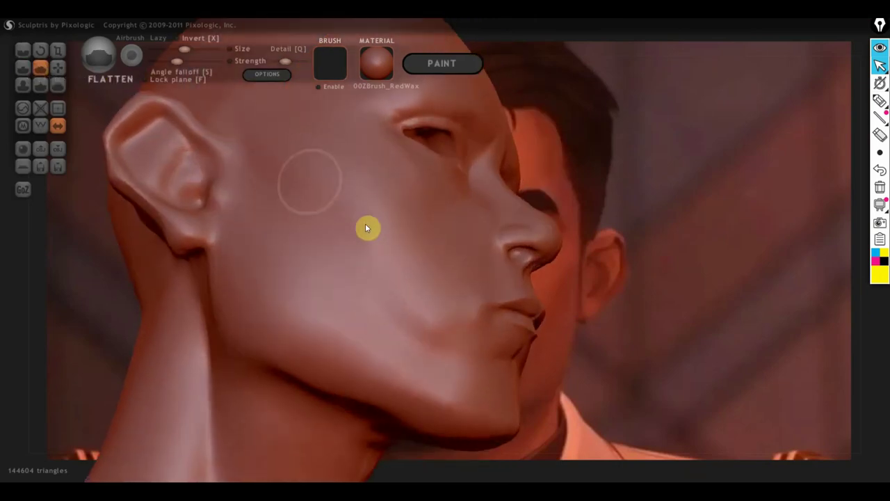
pyautogui.moveTo(365, 248)
pyautogui.mouseDown(button='right')
pyautogui.moveTo(340, 285)
pyautogui.moveTo(253, 201)
pyautogui.moveTo(297, 337)
pyautogui.mouseUp(button='right')
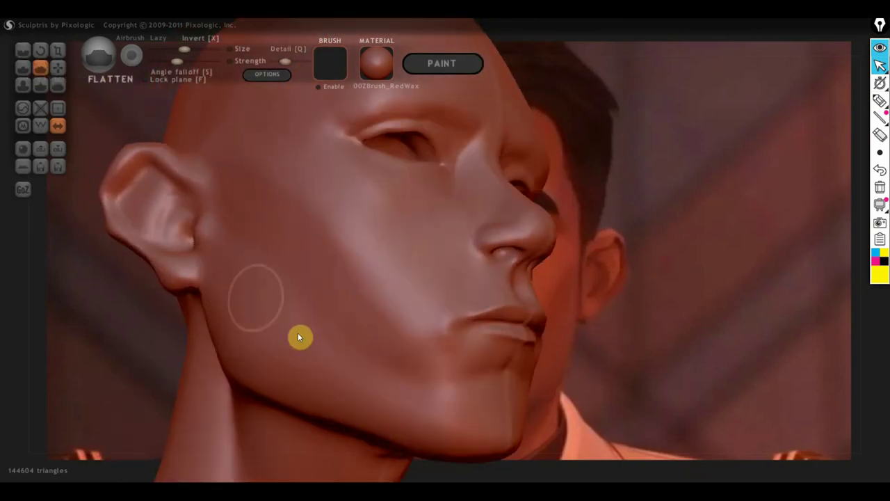
pyautogui.moveTo(439, 413)
pyautogui.mouseDown(button='right')
pyautogui.moveTo(509, 386)
pyautogui.moveTo(278, 209)
pyautogui.mouseUp(button='right')
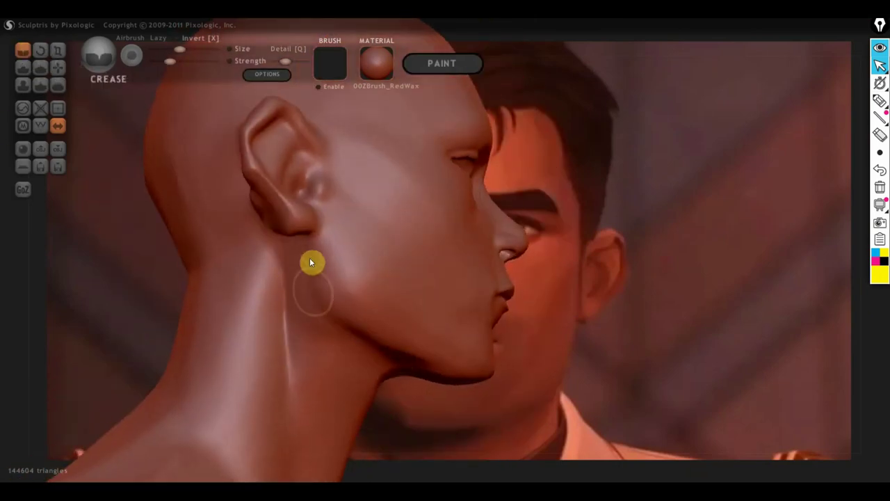
pyautogui.moveTo(311, 262)
pyautogui.mouseDown(button='right')
pyautogui.moveTo(432, 310)
pyautogui.moveTo(459, 209)
pyautogui.mouseUp(button='right')
pyautogui.moveTo(474, 285)
pyautogui.mouseDown(button='right')
pyautogui.moveTo(481, 158)
pyautogui.moveTo(466, 173)
pyautogui.moveTo(444, 150)
pyautogui.moveTo(708, 240)
pyautogui.moveTo(626, 339)
pyautogui.moveTo(321, 326)
pyautogui.moveTo(368, 327)
pyautogui.moveTo(320, 312)
pyautogui.moveTo(660, 312)
pyautogui.moveTo(583, 316)
pyautogui.mouseUp(button='right')
# - Swap the backdrop to a new profile reference portrait and compare from several angles
pyautogui.click(267, 74)
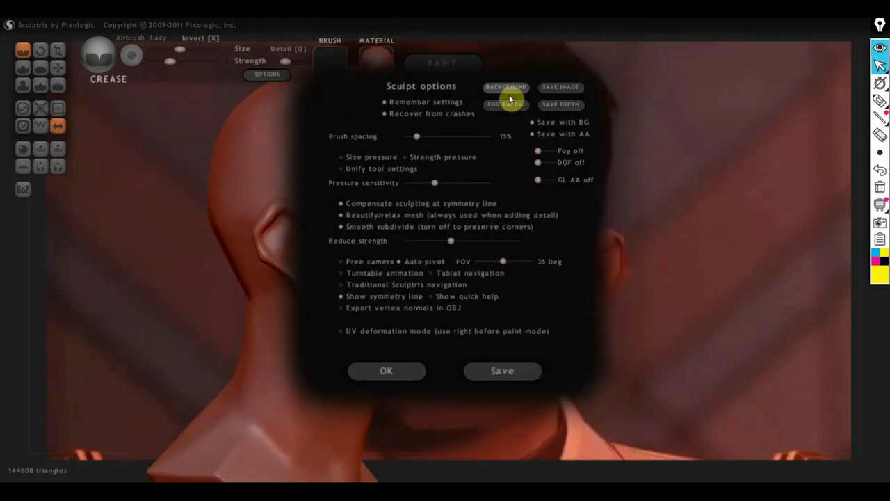
pyautogui.click(508, 35)
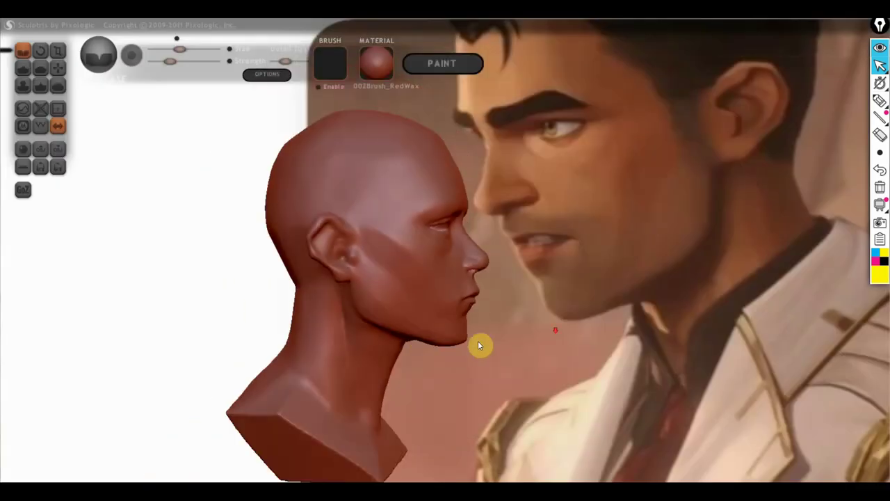
pyautogui.moveTo(478, 346)
pyautogui.mouseDown(button='right')
pyautogui.moveTo(461, 302)
pyautogui.moveTo(89, 408)
pyautogui.moveTo(295, 397)
pyautogui.moveTo(351, 335)
pyautogui.mouseUp(button='right')
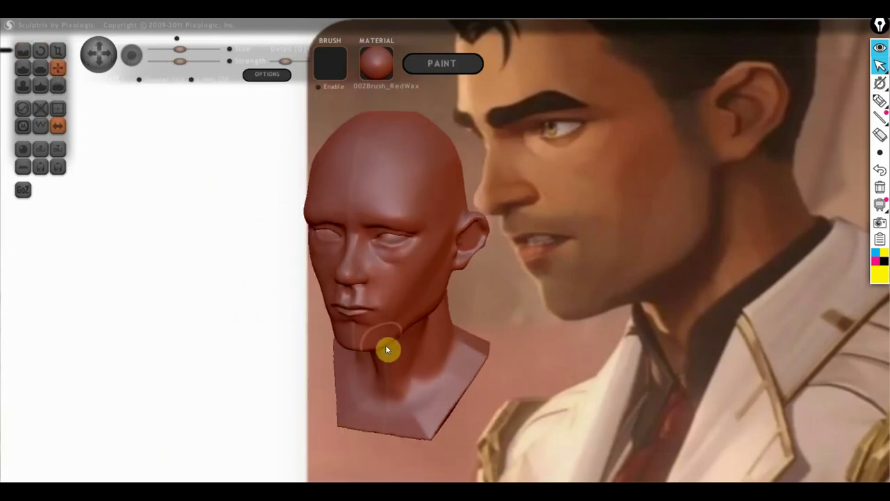
pyautogui.moveTo(407, 314); pyautogui.dragTo(426, 298, button='right')
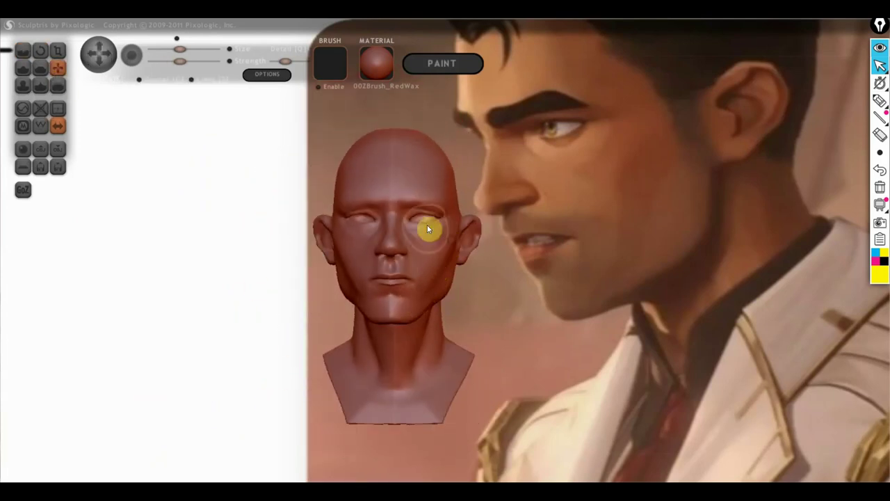
pyautogui.moveTo(398, 264)
pyautogui.mouseDown(button='right')
pyautogui.moveTo(328, 288)
pyautogui.moveTo(376, 342)
pyautogui.moveTo(391, 296)
pyautogui.moveTo(315, 301)
pyautogui.moveTo(384, 294)
pyautogui.moveTo(346, 342)
pyautogui.moveTo(310, 346)
pyautogui.moveTo(431, 329)
pyautogui.moveTo(422, 271)
pyautogui.mouseUp(button='right')
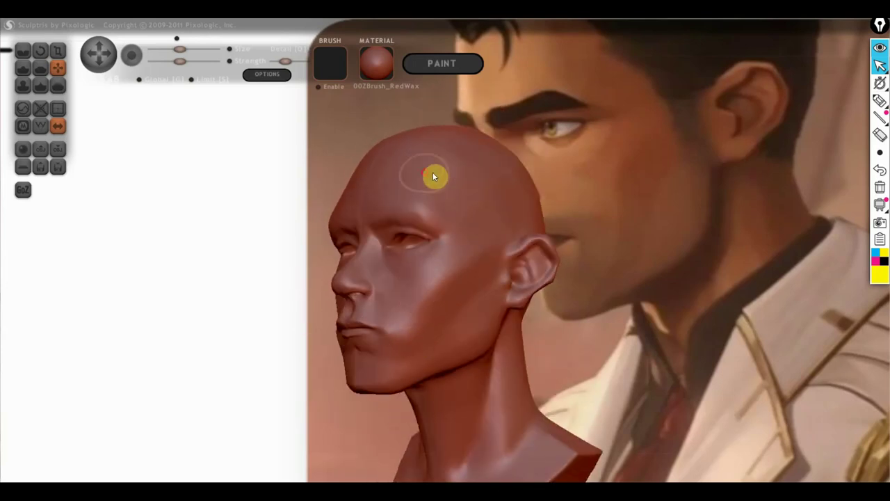
pyautogui.moveTo(432, 176)
pyautogui.mouseDown(button='right')
pyautogui.moveTo(512, 302)
pyautogui.moveTo(646, 322)
pyautogui.moveTo(632, 324)
pyautogui.mouseUp(button='right')
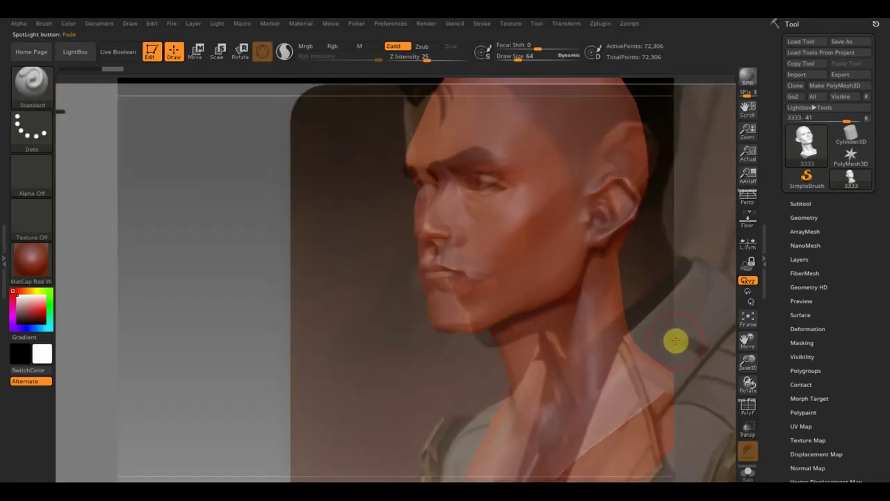
# - Tilt the reference portrait over the head and project its forehead, hair and cheek colours
pyautogui.hotkey('shift', 'z')
pyautogui.moveTo(408, 195)
pyautogui.mouseDown()
pyautogui.moveTo(408, 255)
pyautogui.moveTo(348, 232)
pyautogui.moveTo(343, 275)
pyautogui.mouseUp()
pyautogui.press('z')
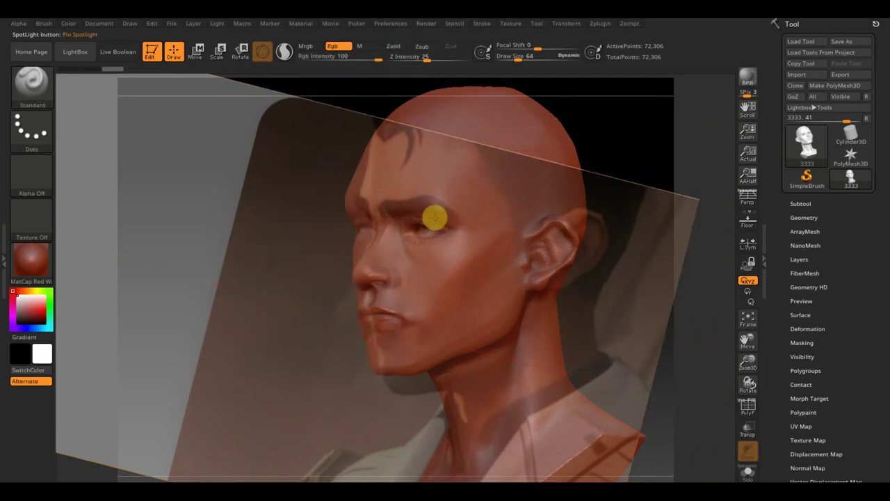
pyautogui.moveTo(437, 256)
pyautogui.mouseDown()
pyautogui.moveTo(373, 169)
pyautogui.moveTo(432, 357)
pyautogui.mouseUp()
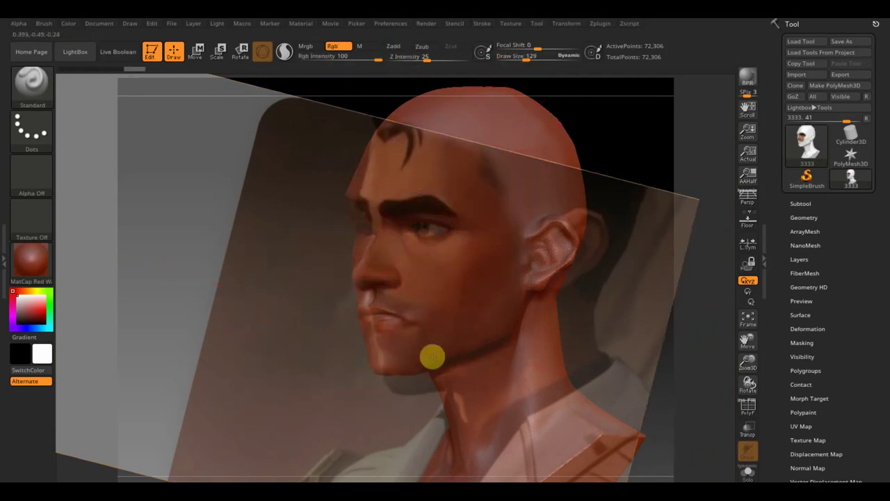
# - Nudge the reference into place and switch the head to a white shaded material
pyautogui.press('z')
pyautogui.moveTo(348, 260); pyautogui.dragTo(343, 260)
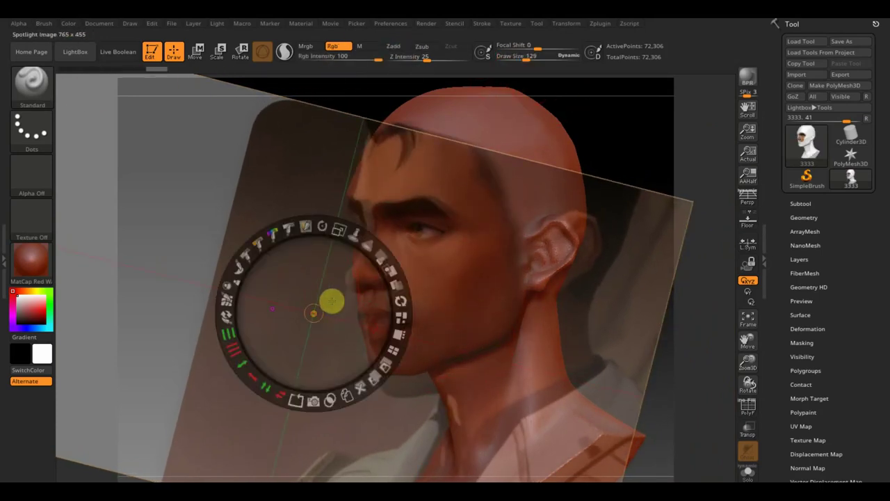
pyautogui.press('z')
pyautogui.click(31, 258)
pyautogui.click(76, 279)
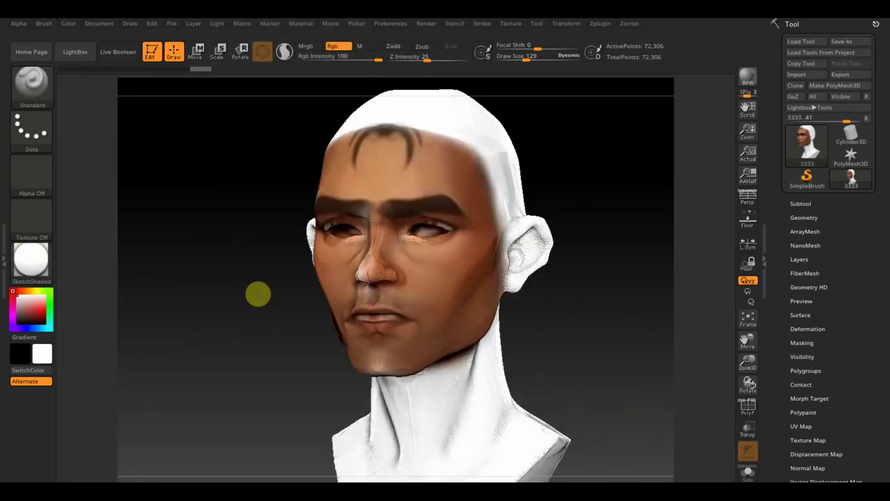
# - Reposition, rescale and rotate the reference portrait over the face
pyautogui.moveTo(257, 294); pyautogui.dragTo(522, 334)
pyautogui.press('z')
pyautogui.moveTo(335, 227); pyautogui.dragTo(318, 225)
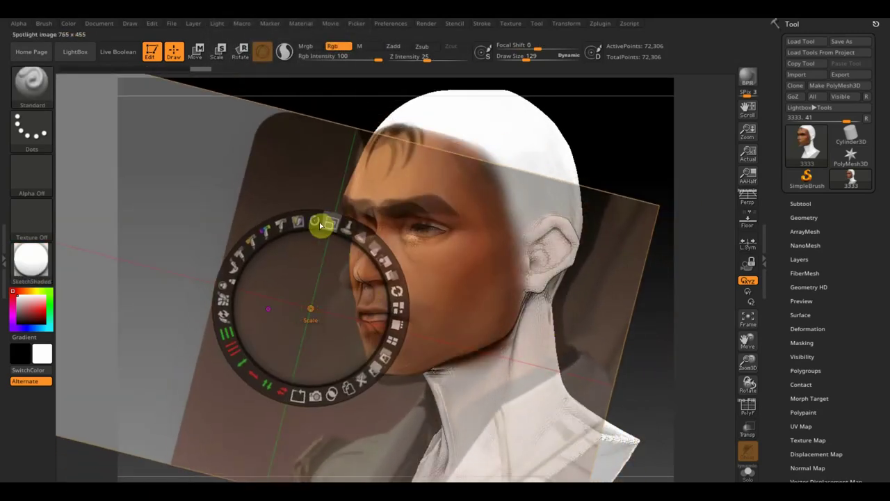
pyautogui.press('z')
pyautogui.press('z')
pyautogui.moveTo(367, 308)
pyautogui.mouseDown()
pyautogui.moveTo(358, 312)
pyautogui.moveTo(360, 302)
pyautogui.moveTo(363, 308)
pyautogui.mouseUp()
pyautogui.press('z')
pyautogui.press('z')
pyautogui.press('z')
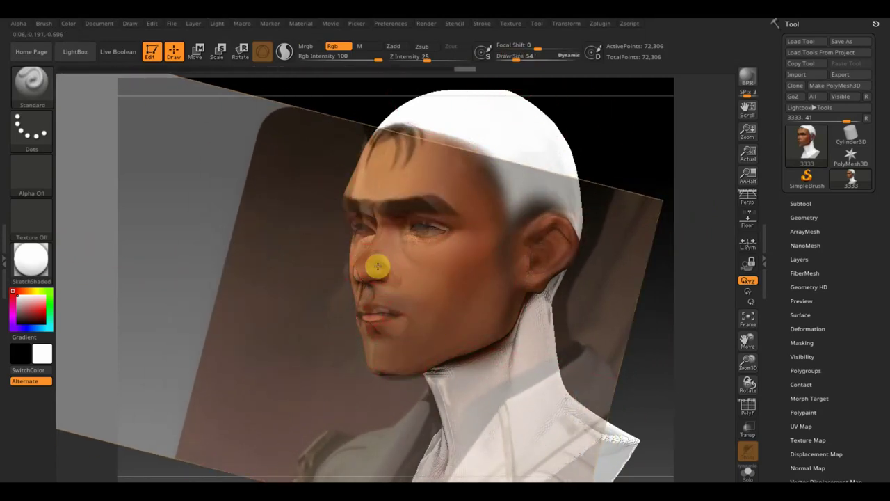
# - Fine-tune the reference portrait over the profile and turn the head slightly to match
pyautogui.press('z')
pyautogui.press('z')
pyautogui.press('z')
pyautogui.moveTo(334, 278); pyautogui.dragTo(328, 284)
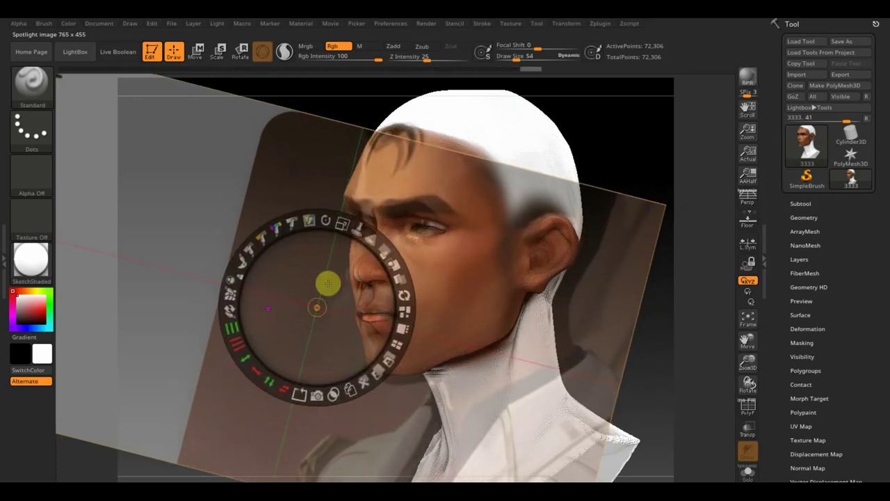
pyautogui.press('z')
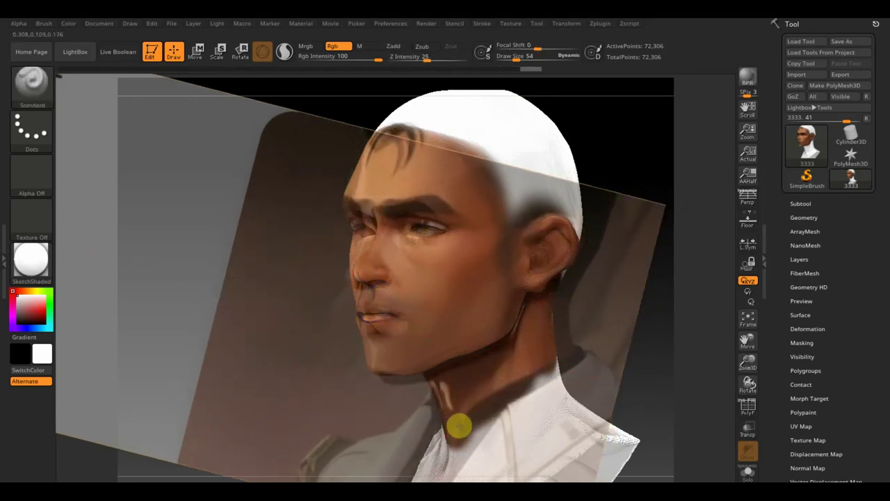
pyautogui.press('z')
pyautogui.moveTo(334, 330); pyautogui.dragTo(338, 334)
pyautogui.press('z')
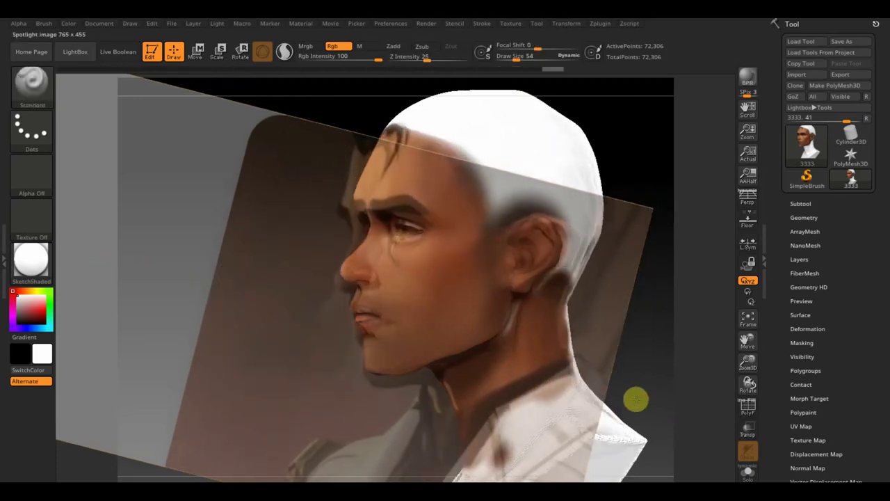
pyautogui.moveTo(636, 399)
pyautogui.mouseDown()
pyautogui.moveTo(634, 387)
pyautogui.moveTo(656, 389)
pyautogui.mouseUp()
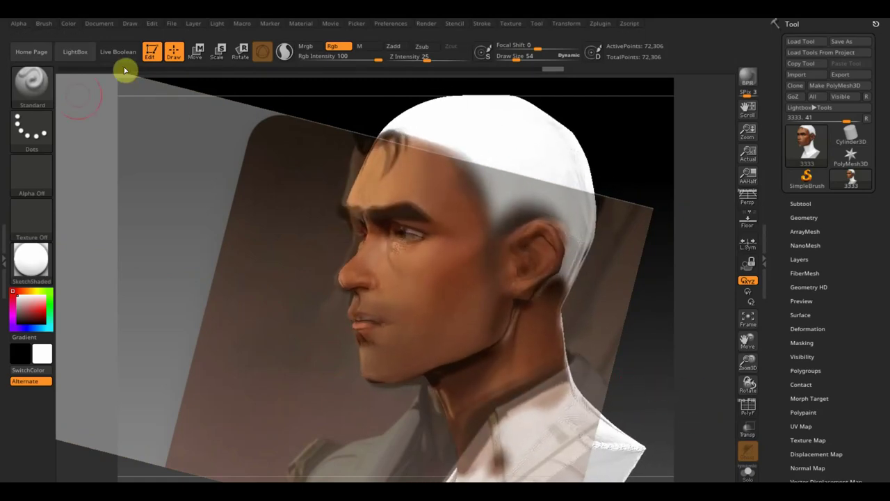
# - Select the Move Topological brush and turn the head to a straight front view
pyautogui.press('b')
pyautogui.click(493, 253)
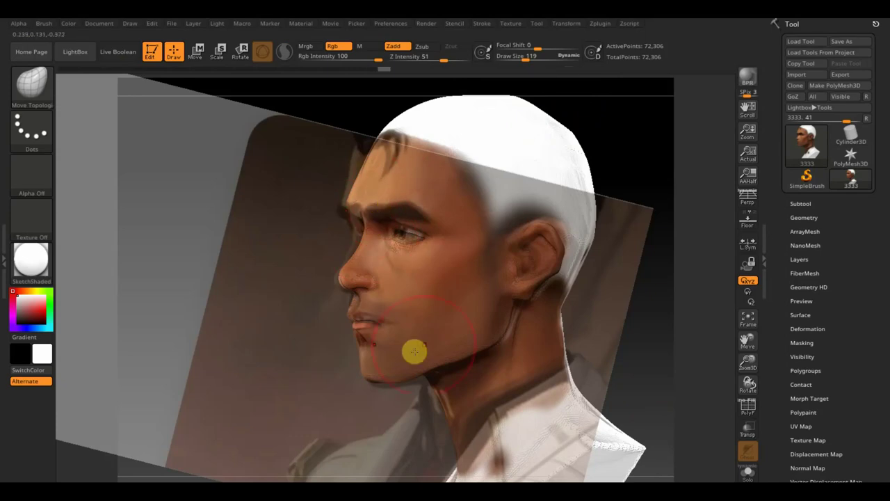
pyautogui.keyDown('shift'); pyautogui.moveTo(626, 333); pyautogui.dragTo(649, 353); pyautogui.keyUp('shift')
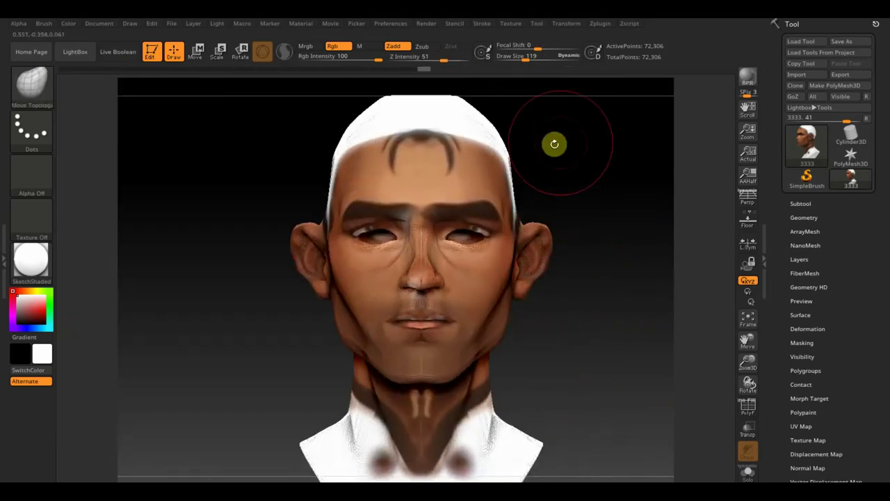
# - Polypaint the scalp cap, neck collar and dark patch in skin tone with the Standard Rgb-only brush
pyautogui.moveTo(572, 369)
pyautogui.mouseDown()
pyautogui.moveTo(414, 383)
pyautogui.moveTo(604, 340)
pyautogui.moveTo(507, 355)
pyautogui.moveTo(626, 354)
pyautogui.moveTo(493, 214)
pyautogui.mouseUp()
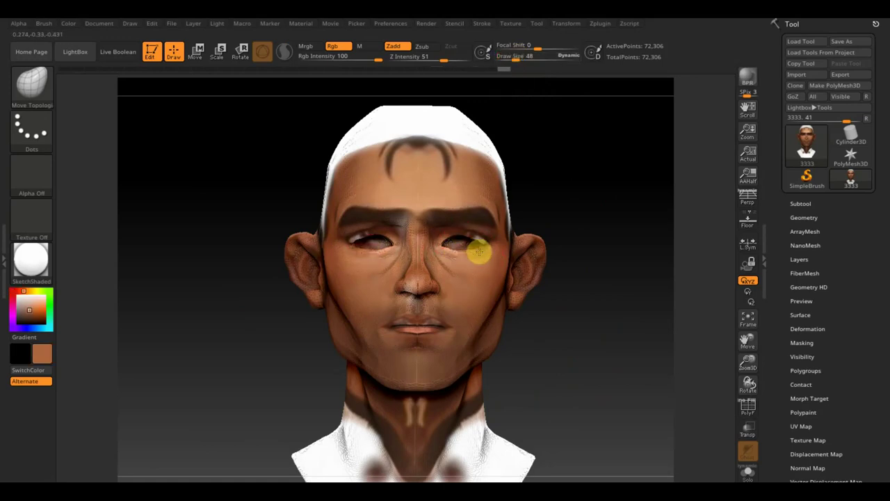
pyautogui.click(51, 64)
pyautogui.click(520, 56)
pyautogui.moveTo(390, 118); pyautogui.dragTo(446, 106)
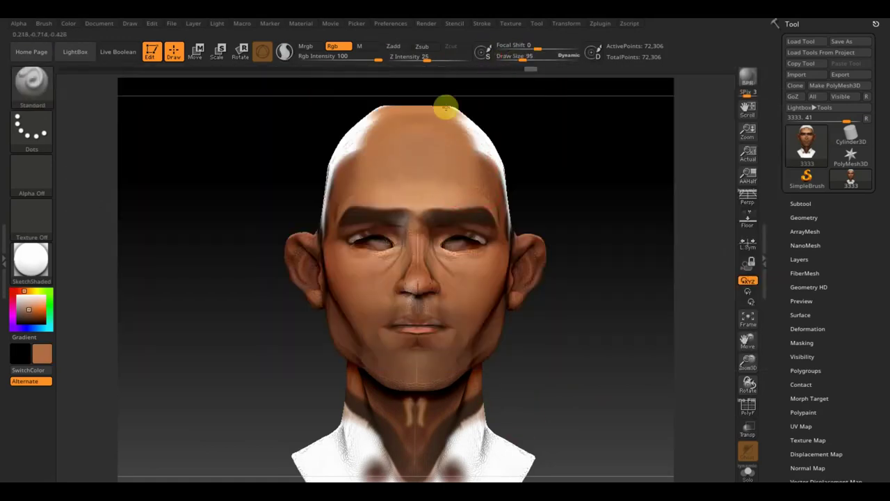
pyautogui.moveTo(439, 443)
pyautogui.mouseDown()
pyautogui.moveTo(626, 417)
pyautogui.moveTo(449, 393)
pyautogui.mouseUp()
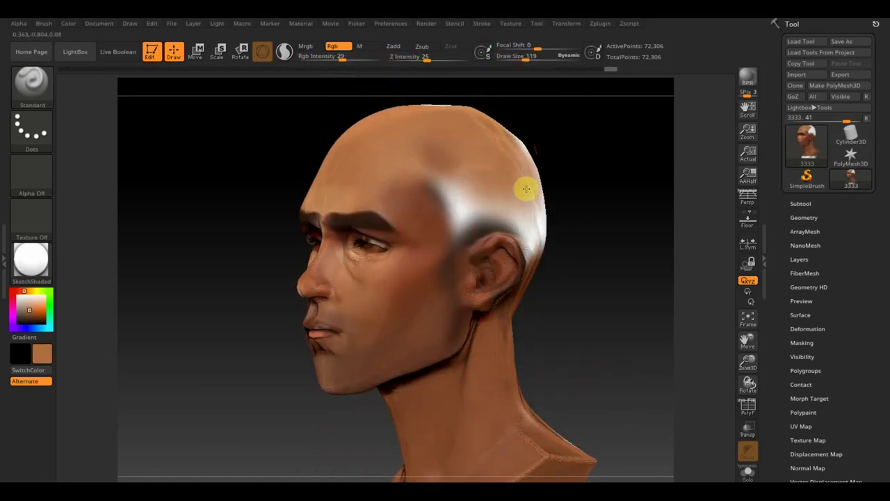
pyautogui.moveTo(469, 190); pyautogui.dragTo(500, 181)
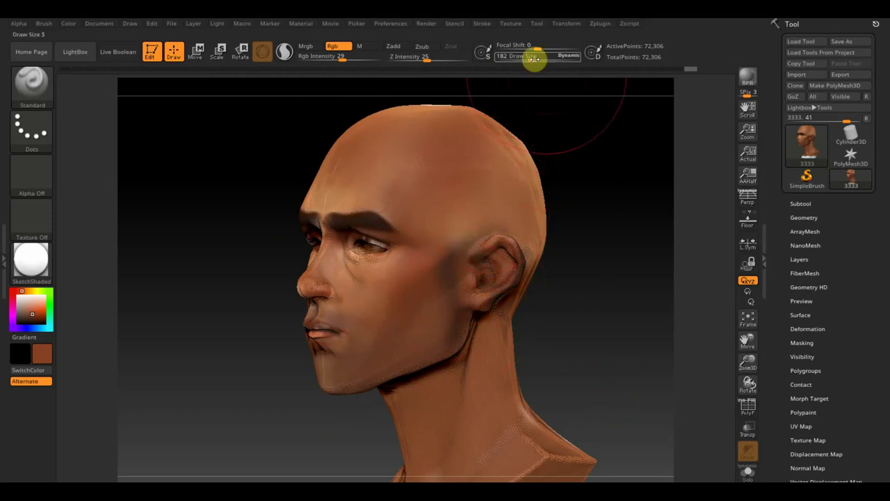
# - Set the brush size to 15, check the head's back and underside, then show the reference overlay
pyautogui.moveTo(442, 338); pyautogui.dragTo(491, 326, button='right')
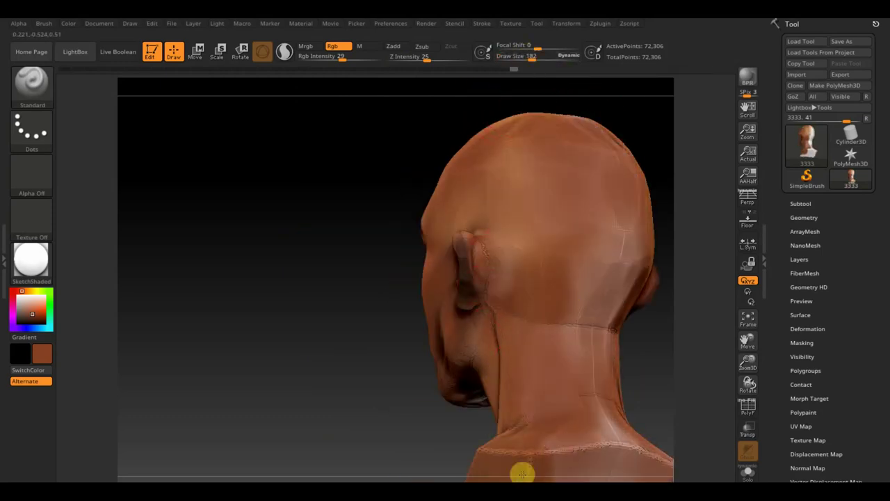
pyautogui.moveTo(521, 471)
pyautogui.mouseDown(button='right')
pyautogui.moveTo(403, 343)
pyautogui.moveTo(433, 366)
pyautogui.moveTo(409, 397)
pyautogui.moveTo(618, 348)
pyautogui.moveTo(542, 139)
pyautogui.mouseUp(button='right')
pyautogui.moveTo(532, 55); pyautogui.dragTo(523, 57)
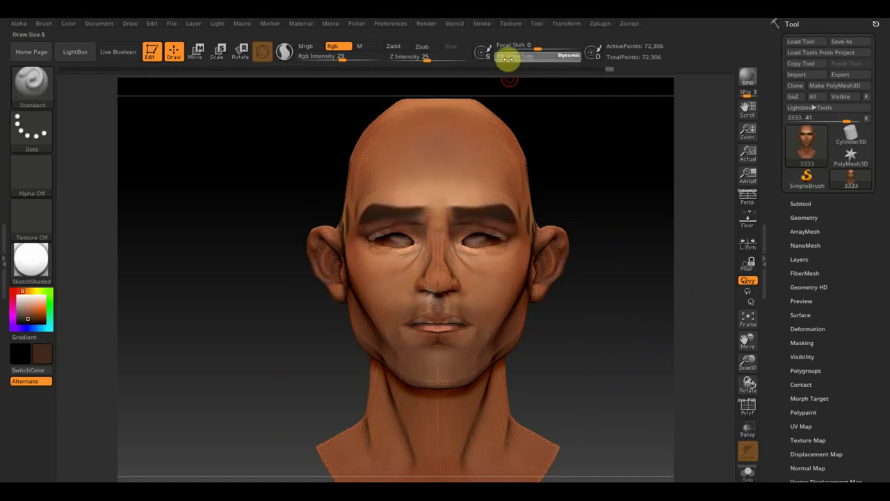
pyautogui.moveTo(508, 59); pyautogui.dragTo(505, 59)
pyautogui.moveTo(502, 251); pyautogui.dragTo(418, 232, button='right')
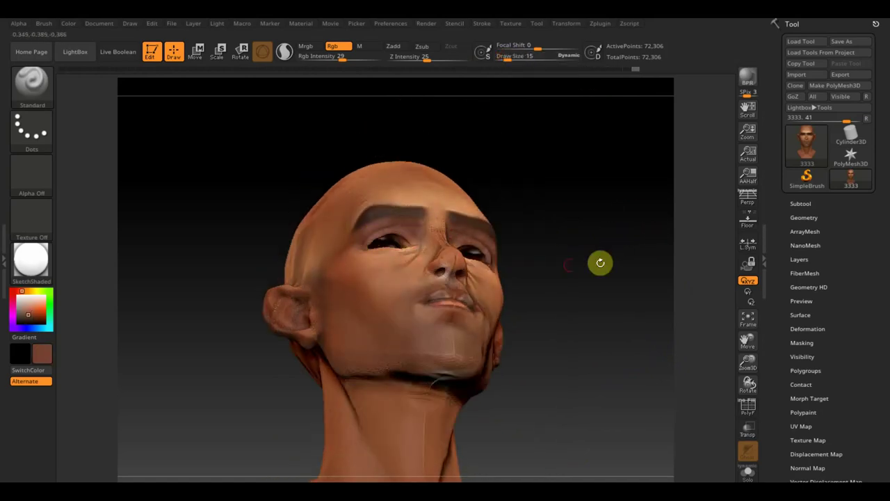
pyautogui.keyDown('shift'); pyautogui.moveTo(601, 262); pyautogui.dragTo(437, 320, button='right'); pyautogui.keyUp('shift')
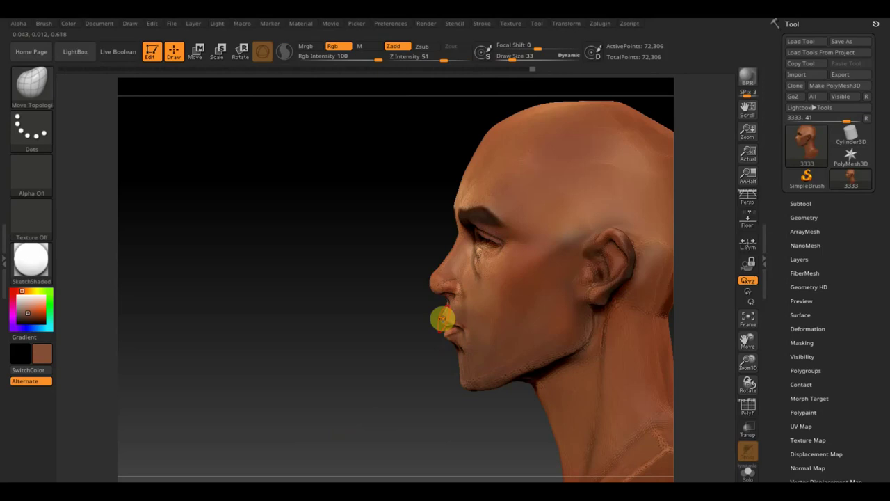
pyautogui.keyDown('shift'); pyautogui.moveTo(443, 318); pyautogui.dragTo(410, 332, button='right'); pyautogui.keyUp('shift')
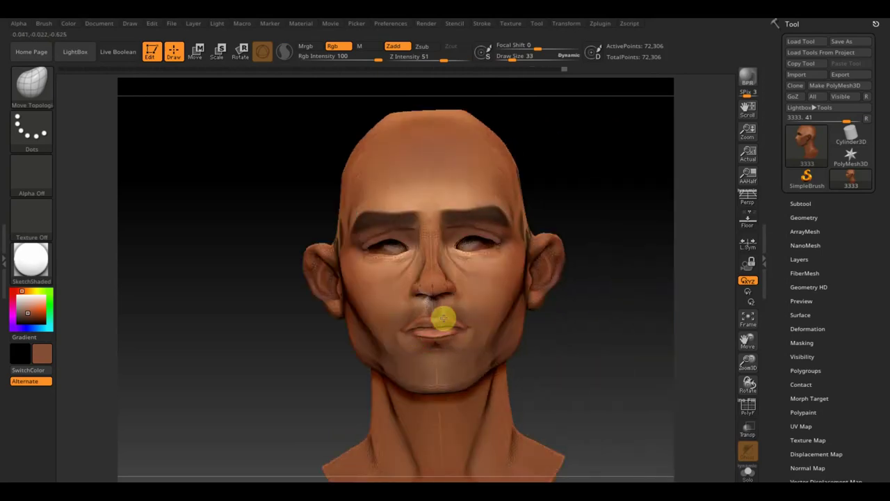
pyautogui.hotkey('shift', 'z')
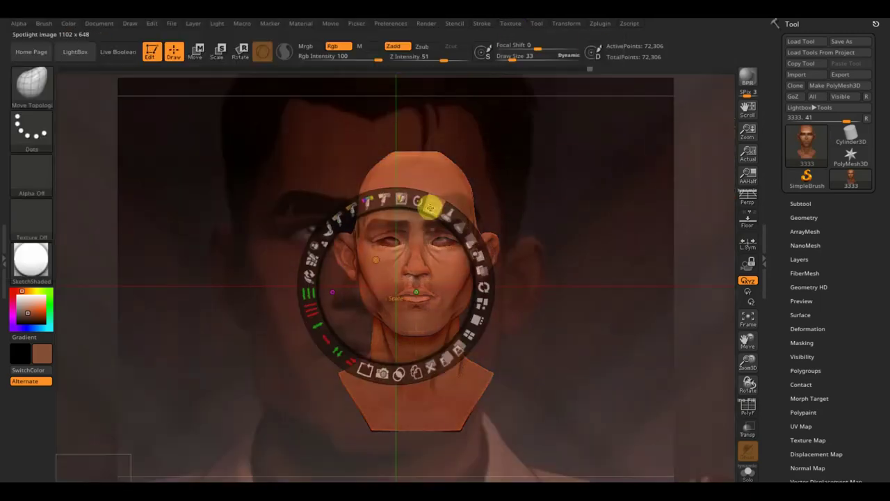
# - Align the head with the front reference portrait using Transpose, then hide the reference controls
pyautogui.press('z')
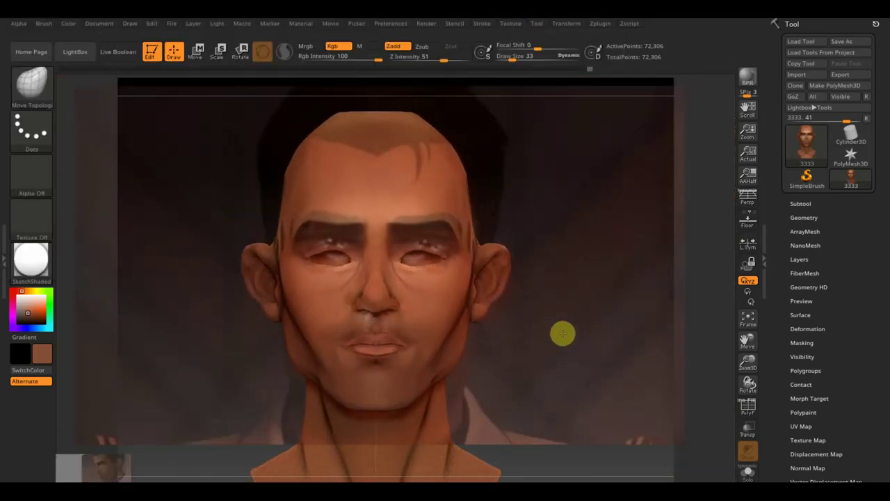
pyautogui.moveTo(562, 333); pyautogui.dragTo(564, 320)
pyautogui.press('w')
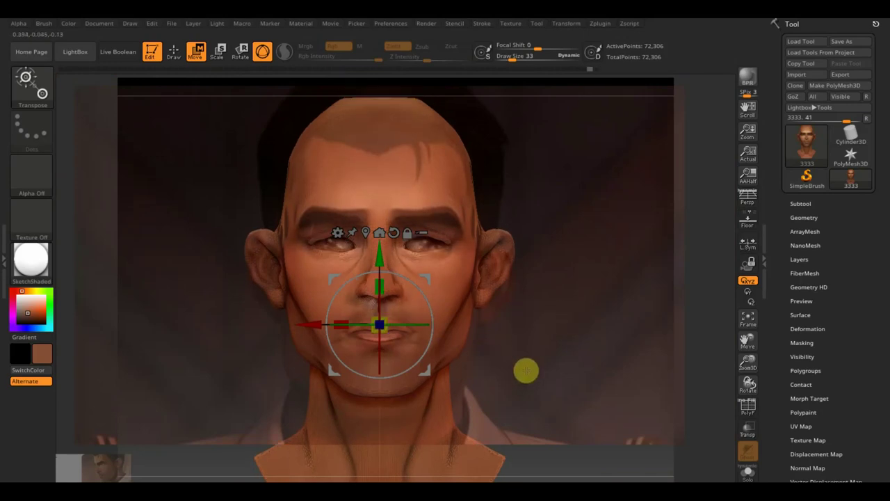
pyautogui.press('q')
pyautogui.hotkey('shift', 'z')
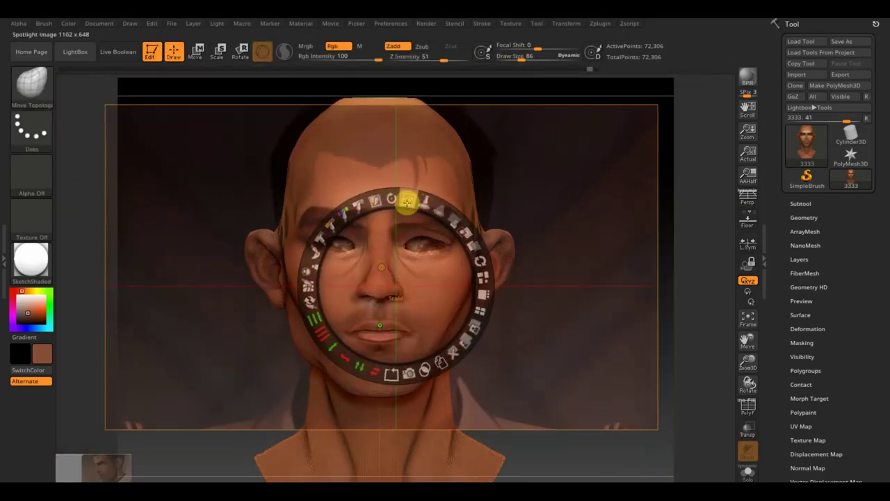
pyautogui.press('z')
pyautogui.write('36')
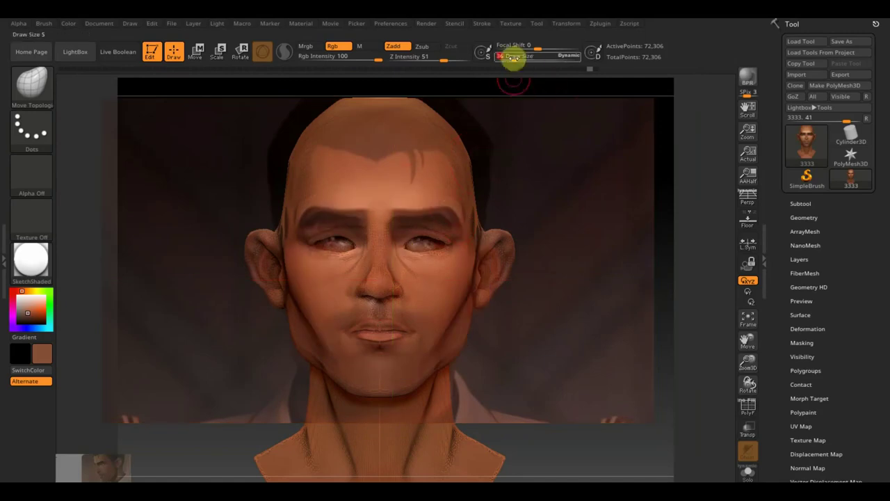
# - Paint the left eye from the reference with the Standard Rgb-only brush
pyautogui.press('b')
pyautogui.press('s')
pyautogui.press('t')
pyautogui.moveTo(310, 245); pyautogui.dragTo(338, 244)
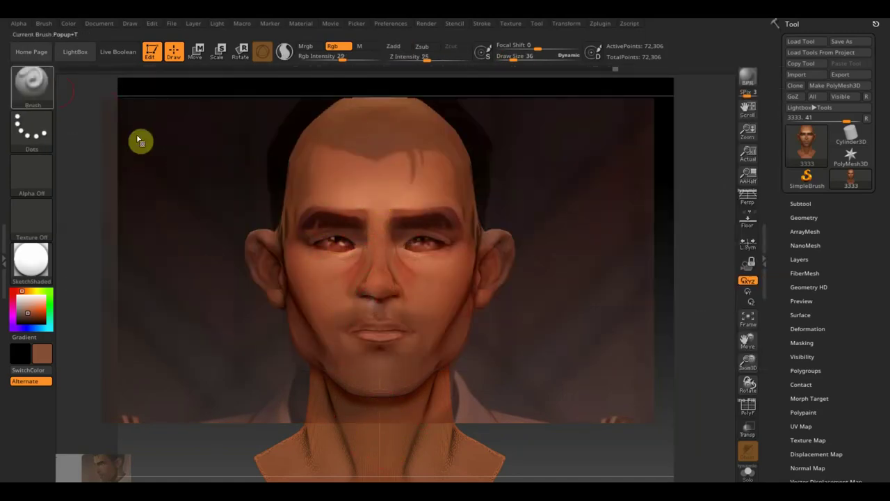
# - Switch to the Move Topological brush at size 99, hide the reference and orbit to the profile
pyautogui.press('b')
pyautogui.press('m')
pyautogui.press('t')
pyautogui.moveTo(513, 56); pyautogui.dragTo(523, 55)
pyautogui.hotkey('shift', 'z')
pyautogui.press('z')
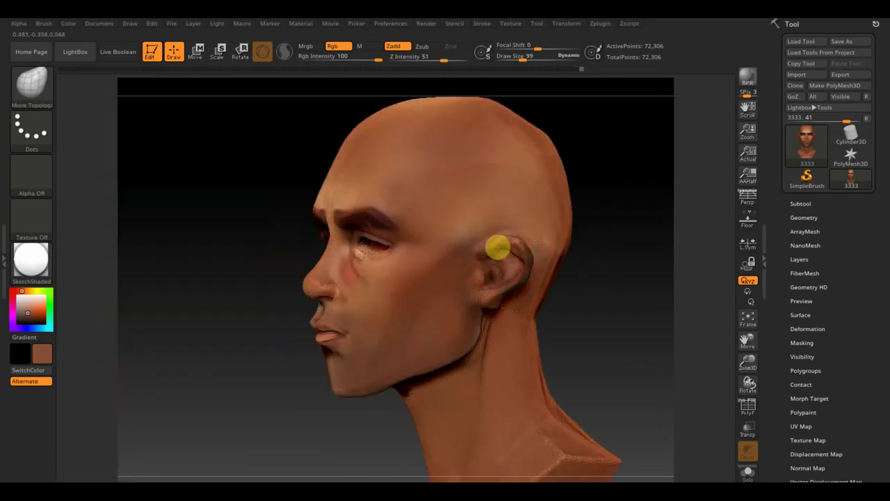
pyautogui.moveTo(498, 247)
pyautogui.mouseDown(button='right')
pyautogui.moveTo(559, 257)
pyautogui.moveTo(392, 354)
pyautogui.moveTo(508, 234)
pyautogui.moveTo(417, 146)
pyautogui.mouseUp(button='right')
# - Polypaint skin tone across the cheek with the Standard Rgb-only brush at size 65
pyautogui.press('b')
pyautogui.press('s')
pyautogui.press('t')
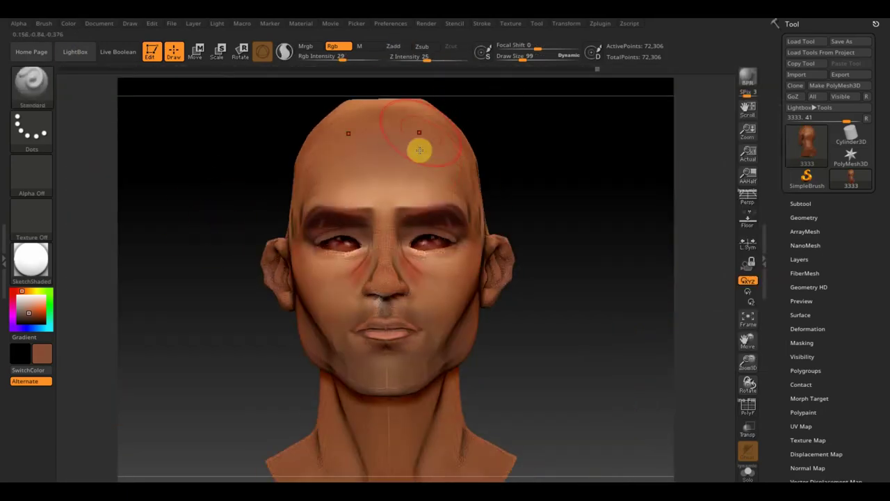
pyautogui.press('[')
pyautogui.press('[')
pyautogui.press('[')
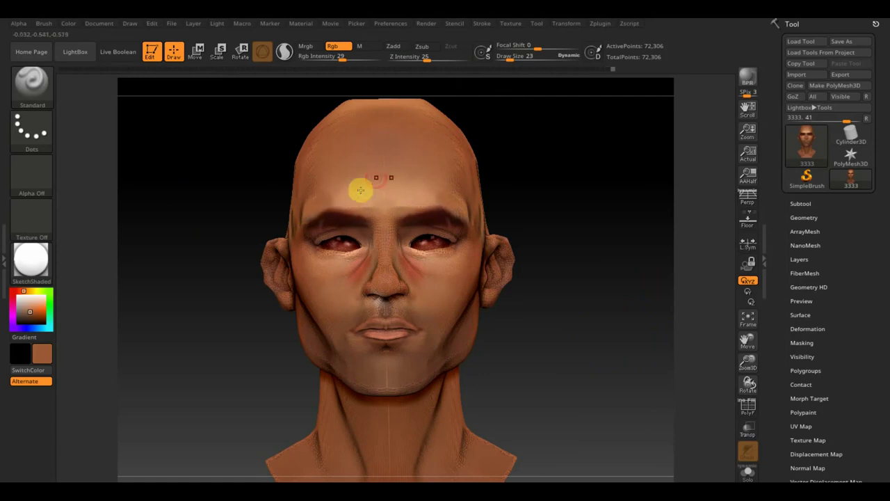
pyautogui.press(']')
pyautogui.press(']')
pyautogui.press(']')
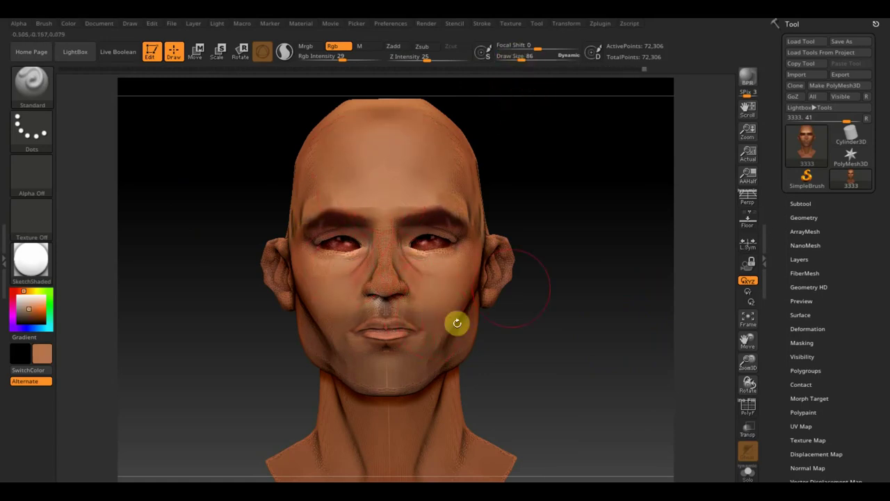
pyautogui.moveTo(520, 58); pyautogui.dragTo(530, 60)
pyautogui.moveTo(463, 336); pyautogui.dragTo(486, 208, button='right')
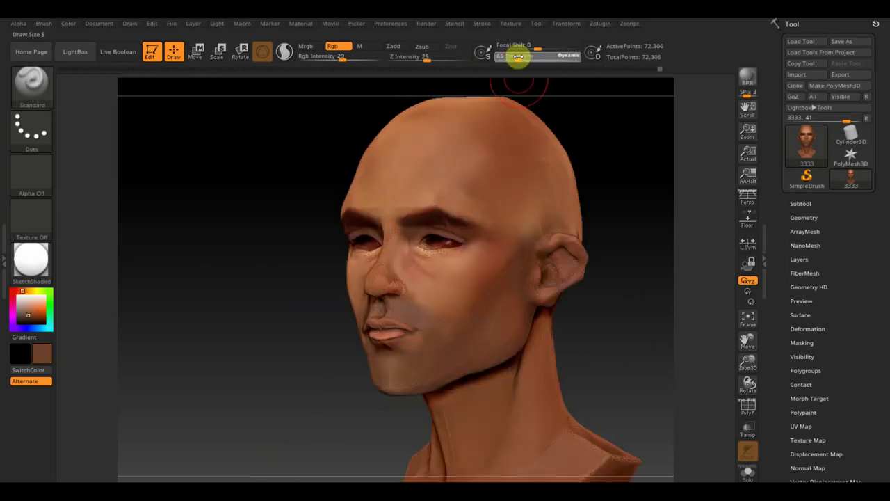
pyautogui.moveTo(513, 57); pyautogui.dragTo(518, 57)
pyautogui.moveTo(423, 354); pyautogui.dragTo(333, 337, button='right')
pyautogui.moveTo(295, 278)
pyautogui.mouseDown()
pyautogui.moveTo(326, 318)
pyautogui.moveTo(270, 260)
pyautogui.moveTo(364, 274)
pyautogui.moveTo(304, 148)
pyautogui.mouseUp()
# - Orbit to the back of the head and select the Move Topological brush
pyautogui.moveTo(303, 148)
pyautogui.mouseDown(button='right')
pyautogui.moveTo(564, 234)
pyautogui.moveTo(513, 294)
pyautogui.mouseUp(button='right')
pyautogui.press('b')
pyautogui.press('m')
pyautogui.press('t')
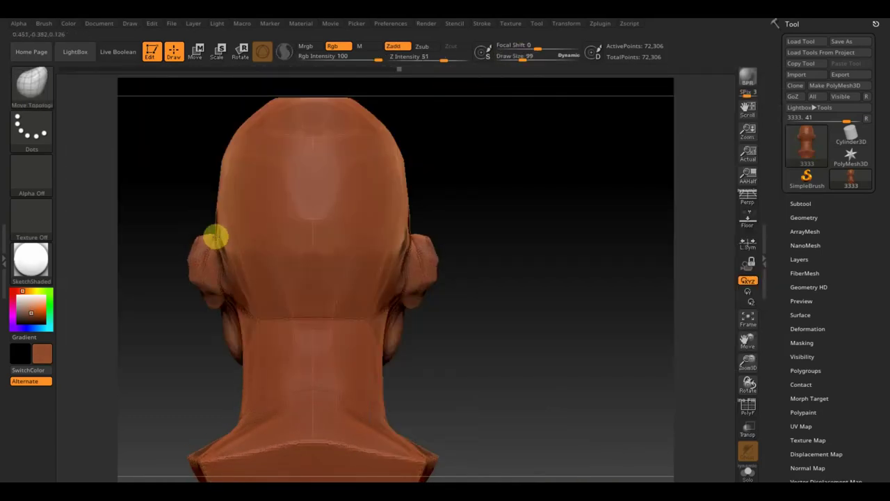